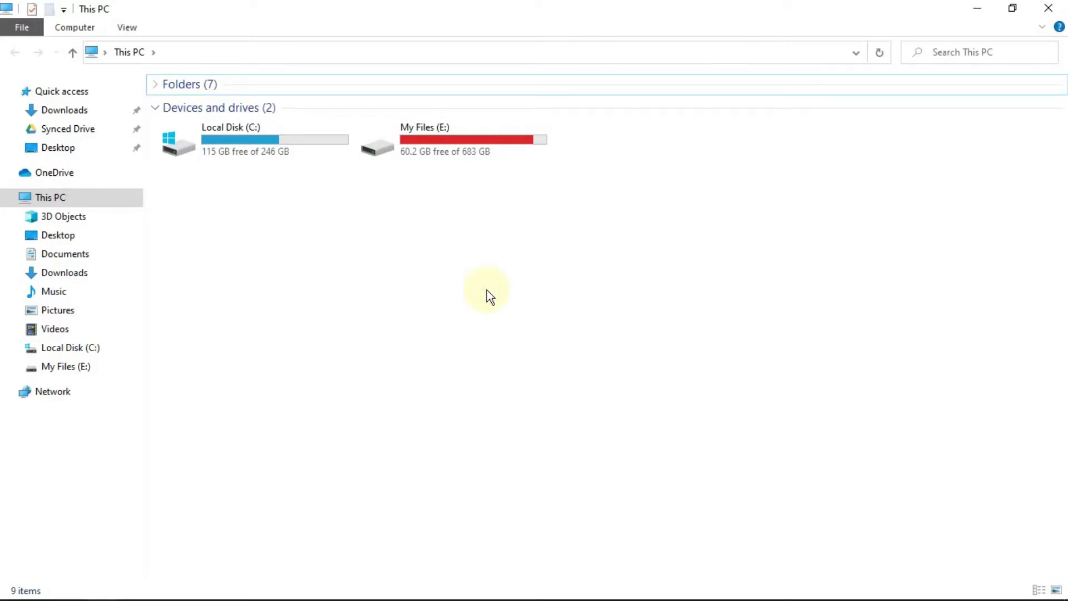
Check the installed disk drives in Device Manager and close it.
key(super+x)
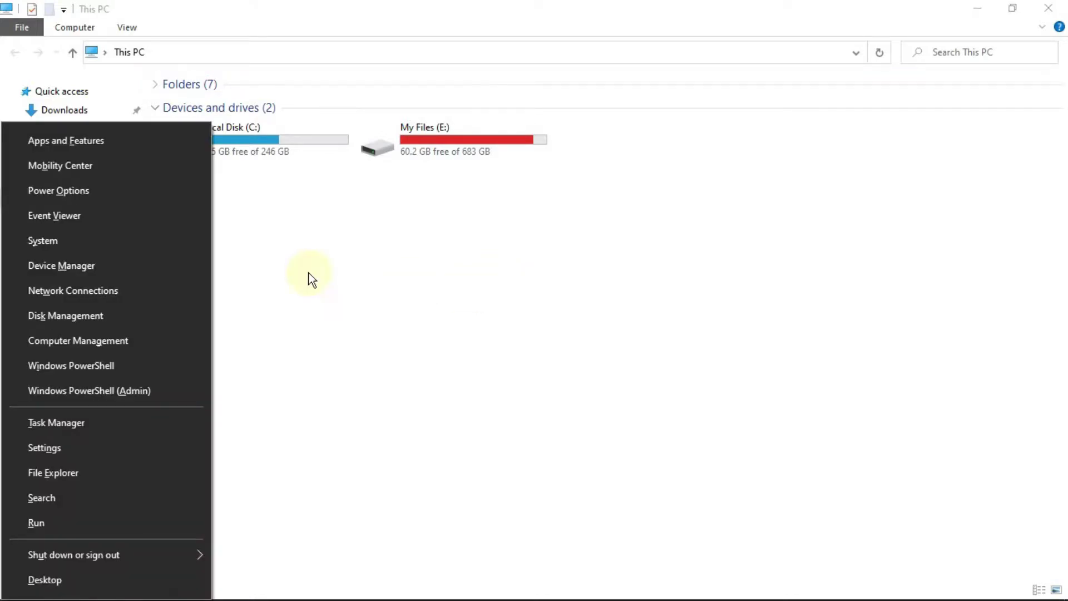
click(68, 271)
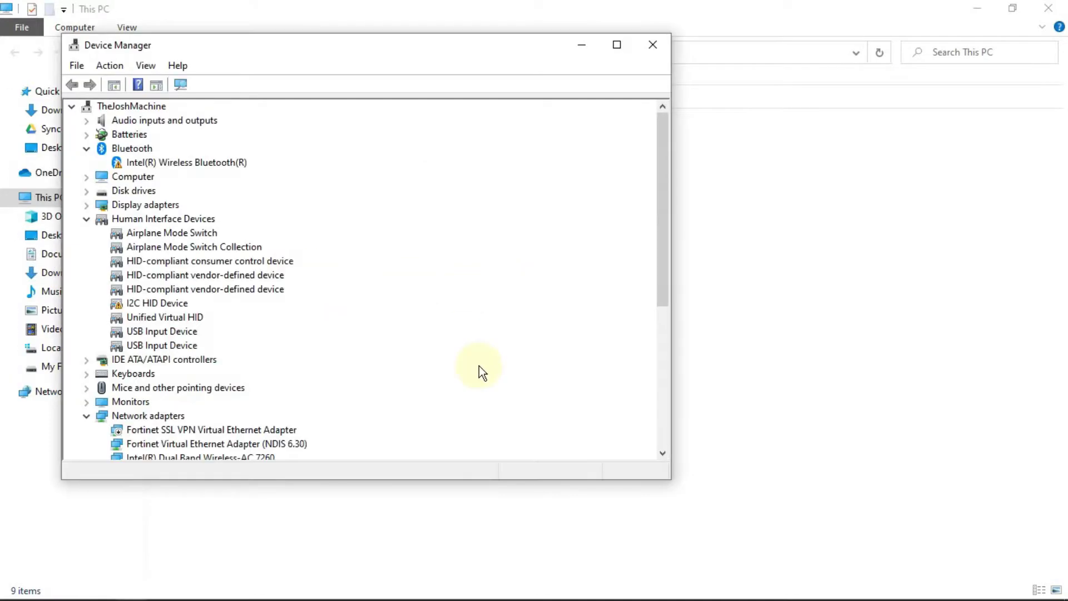
click(87, 191)
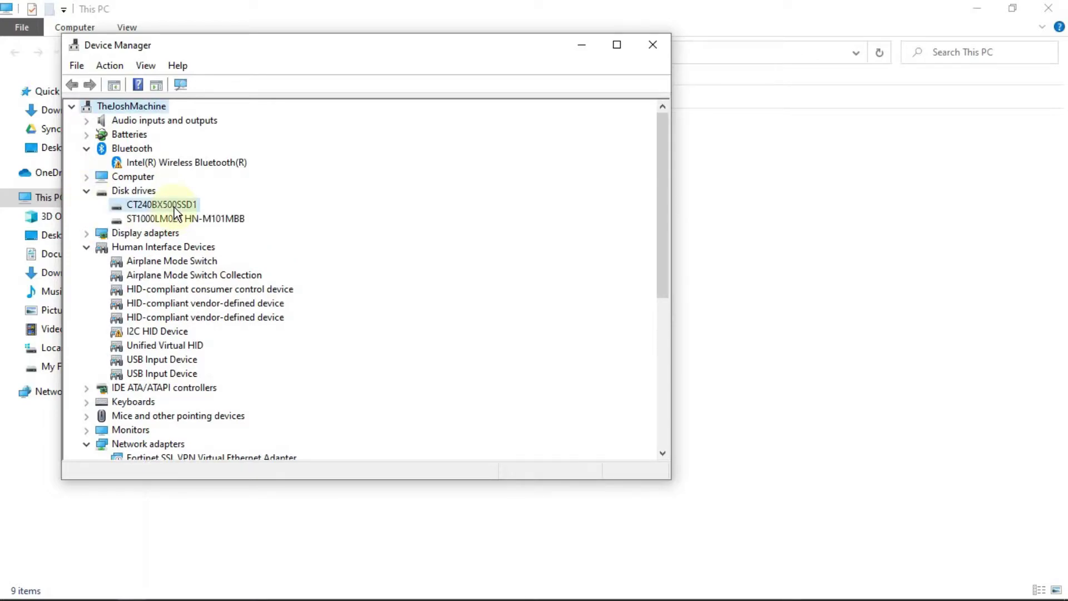
key(alt+F4)
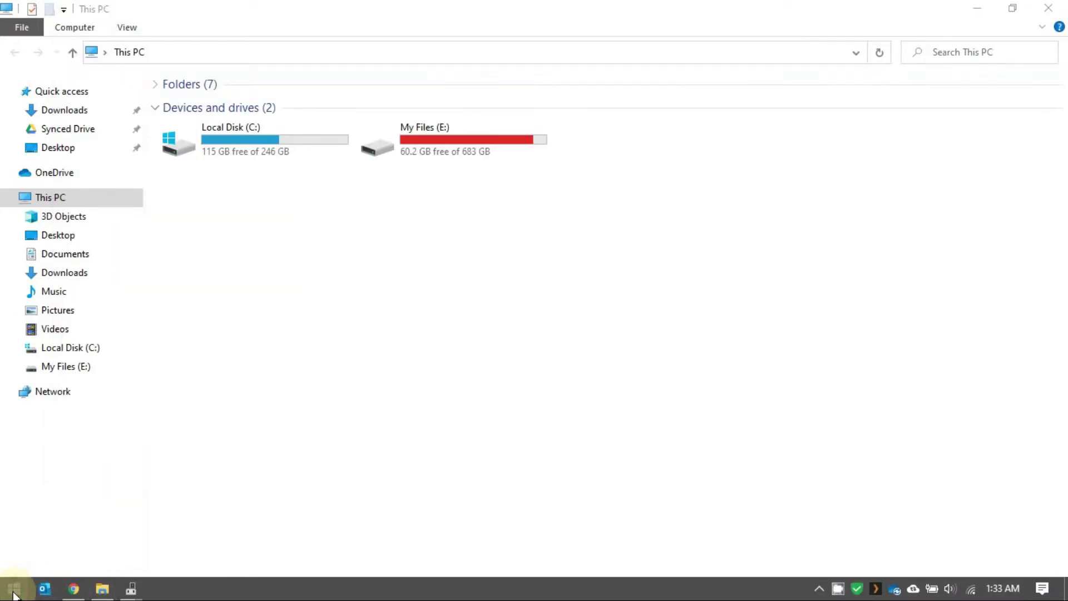
Open Disk Management by searching for "diskmanagement" and initialize Disk 1 with the GPT partition style.
click(13, 589)
key(Escape)
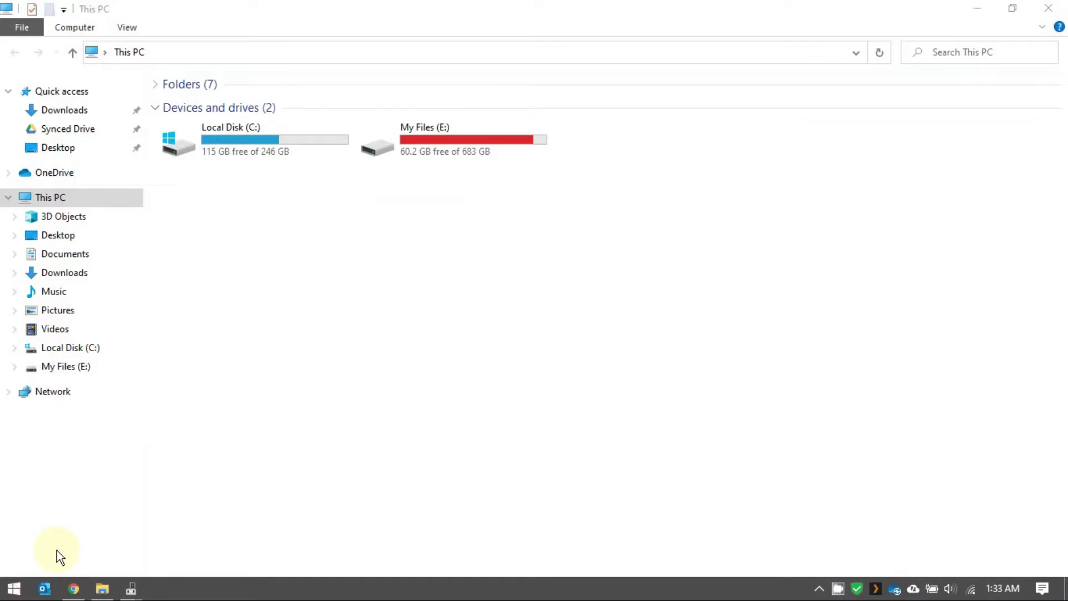
key(super)
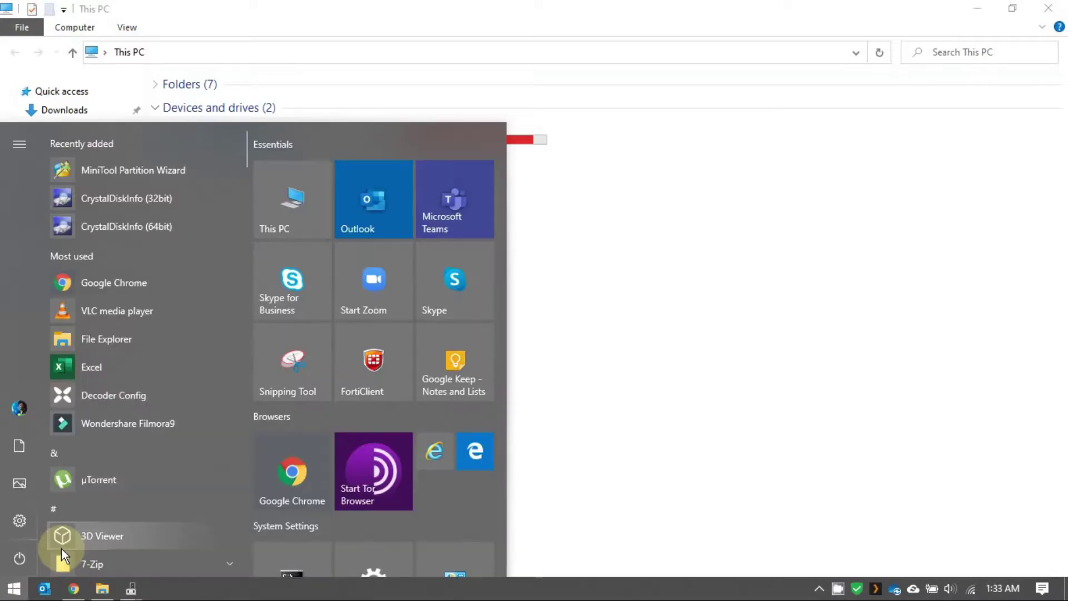
text(disk)
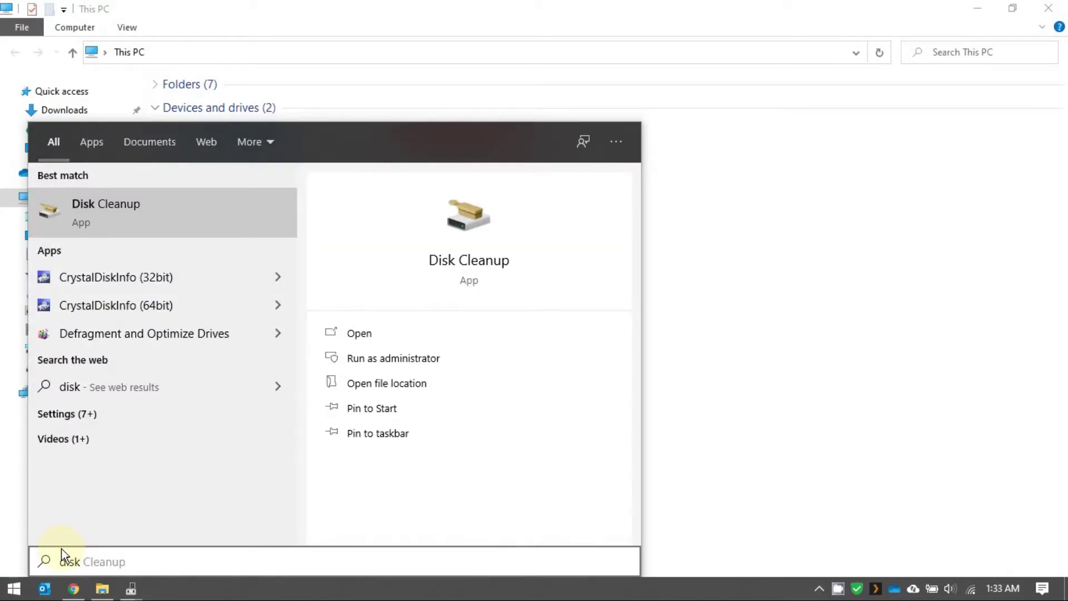
text(manage)
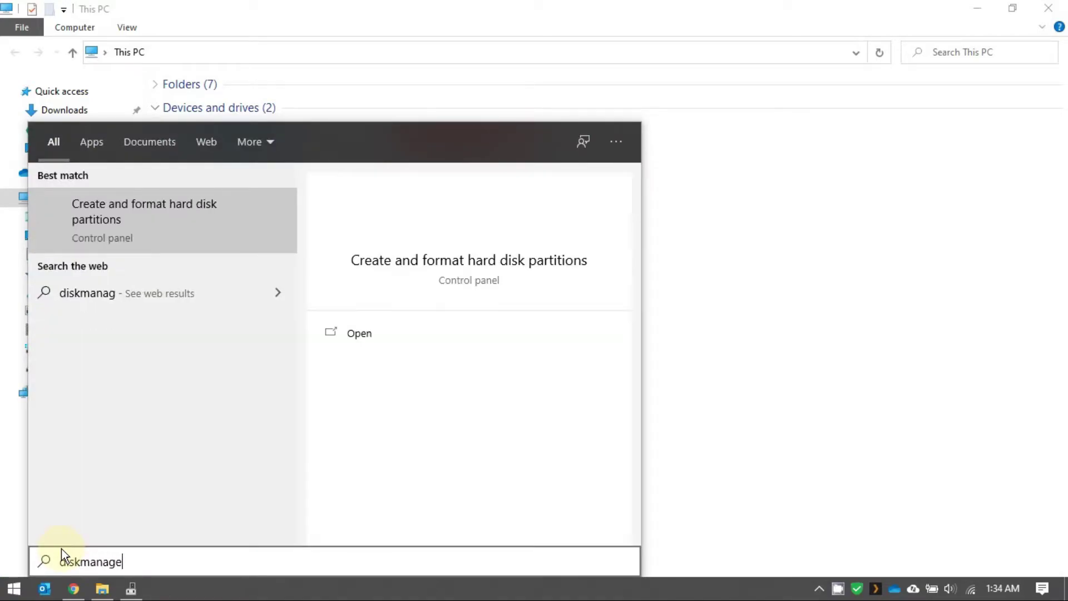
text(ment)
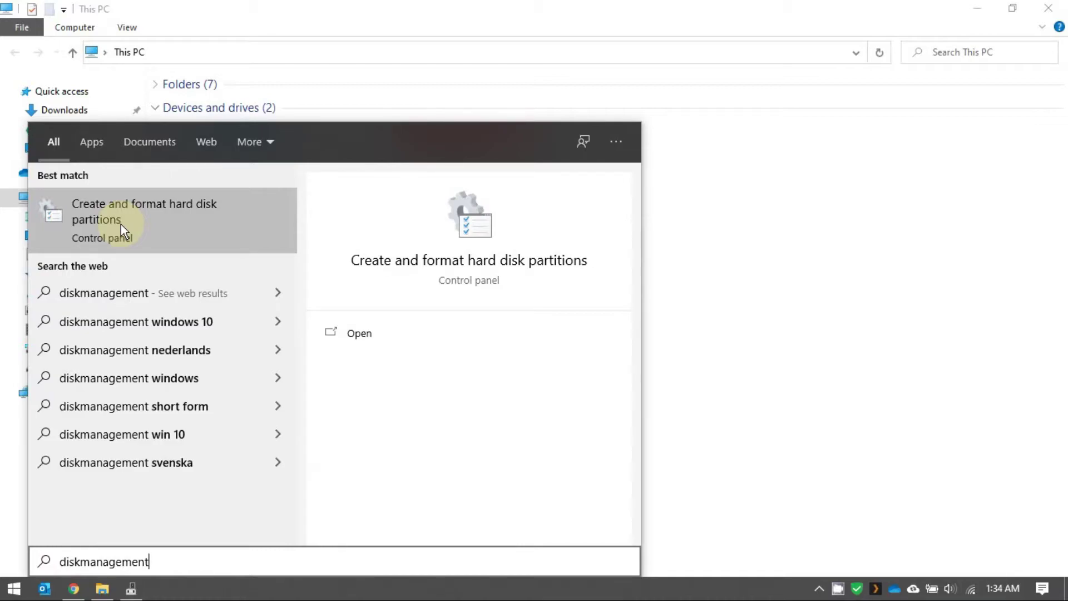
click(121, 225)
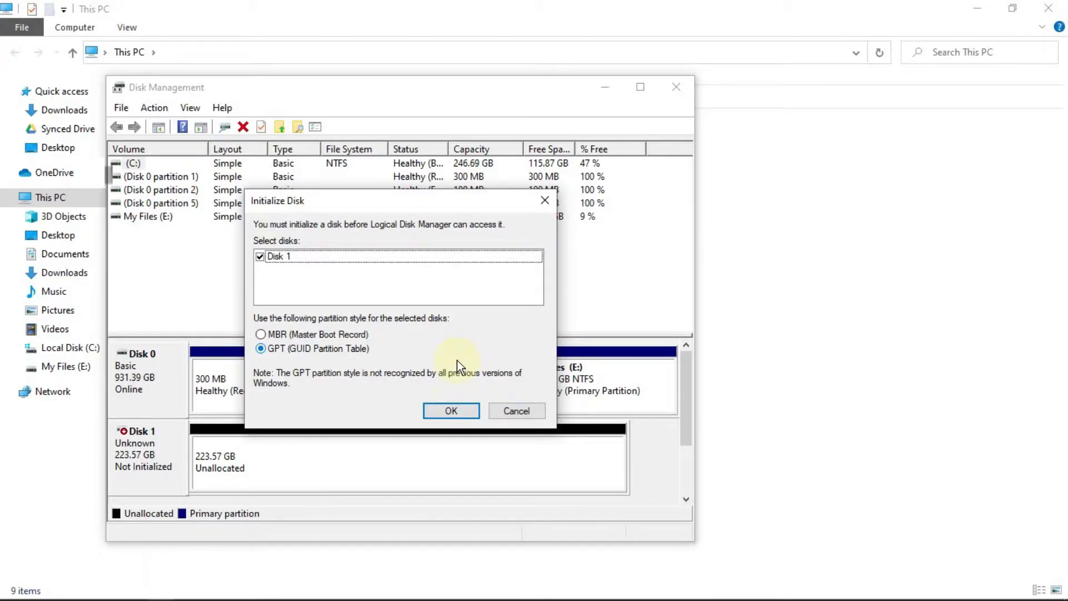
click(459, 410)
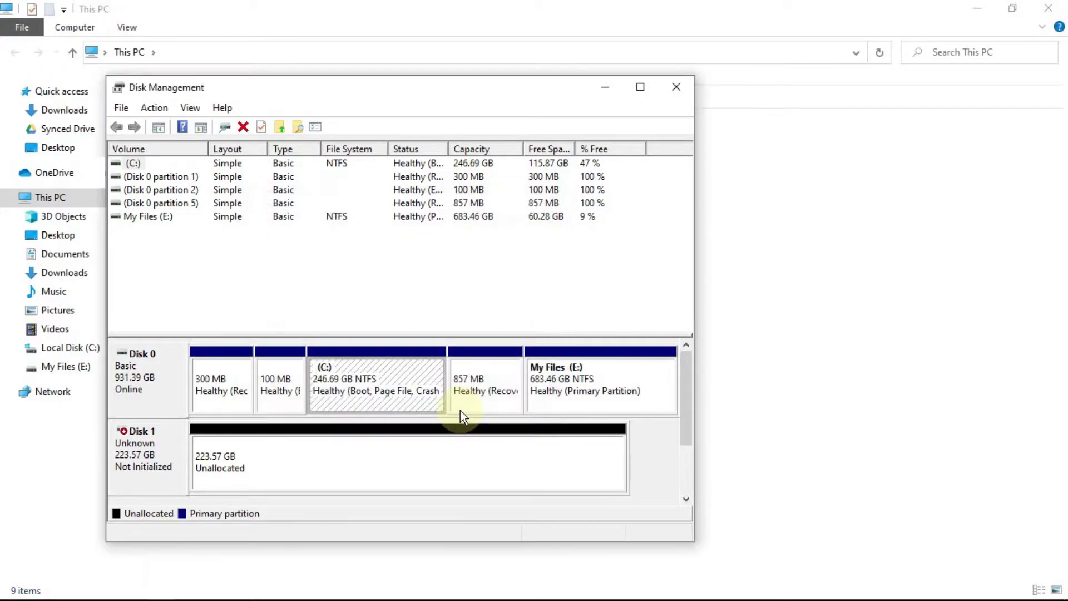
Start a new simple volume on Disk 1's unallocated space at the default size and assign it drive letter S.
right_click(276, 455)
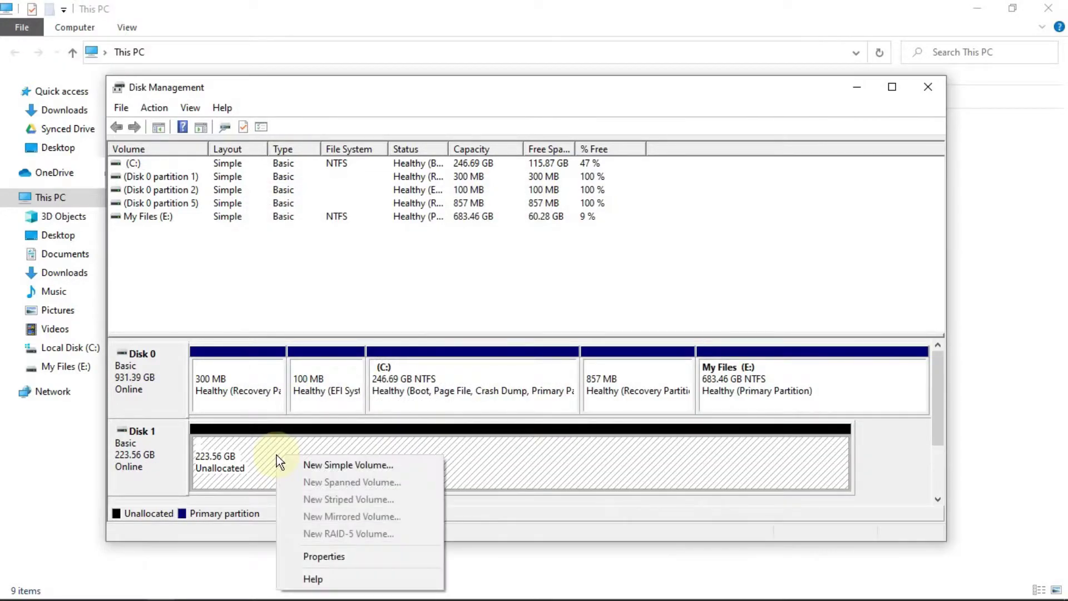
click(359, 467)
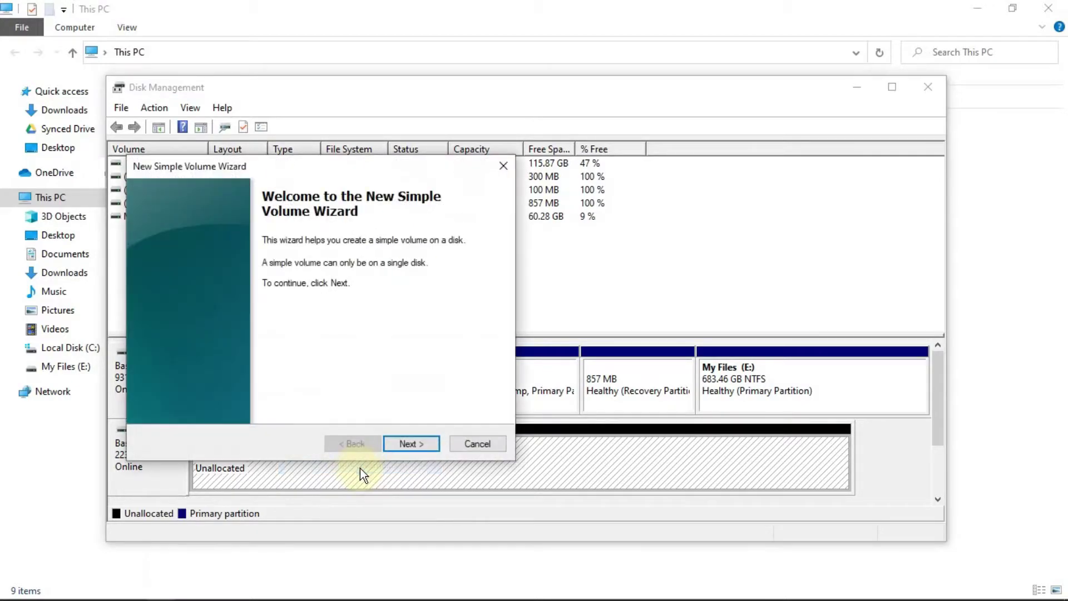
click(417, 448)
click(406, 442)
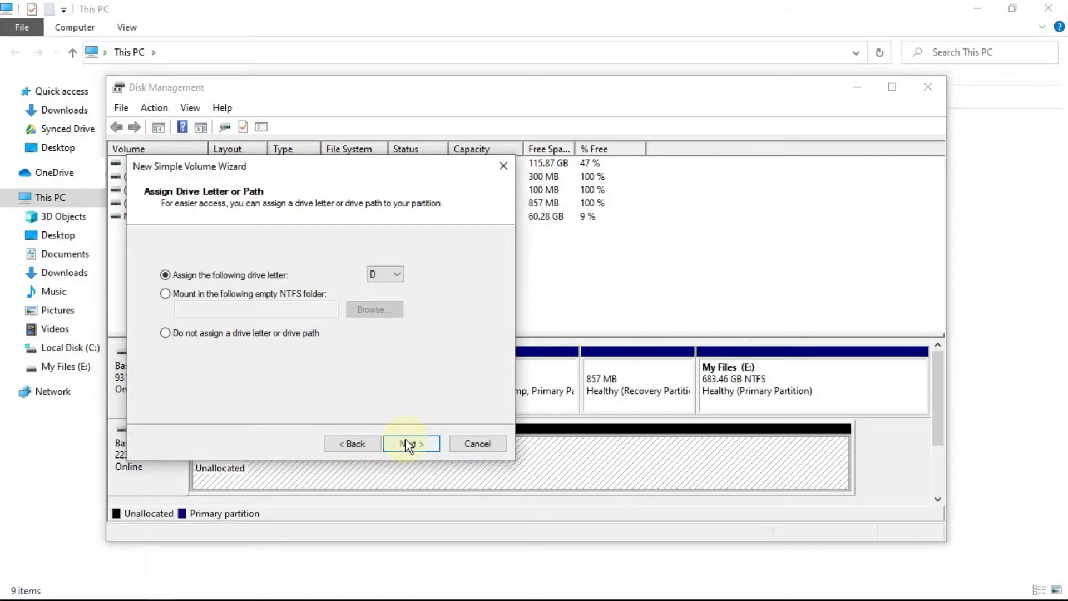
click(385, 273)
click(379, 455)
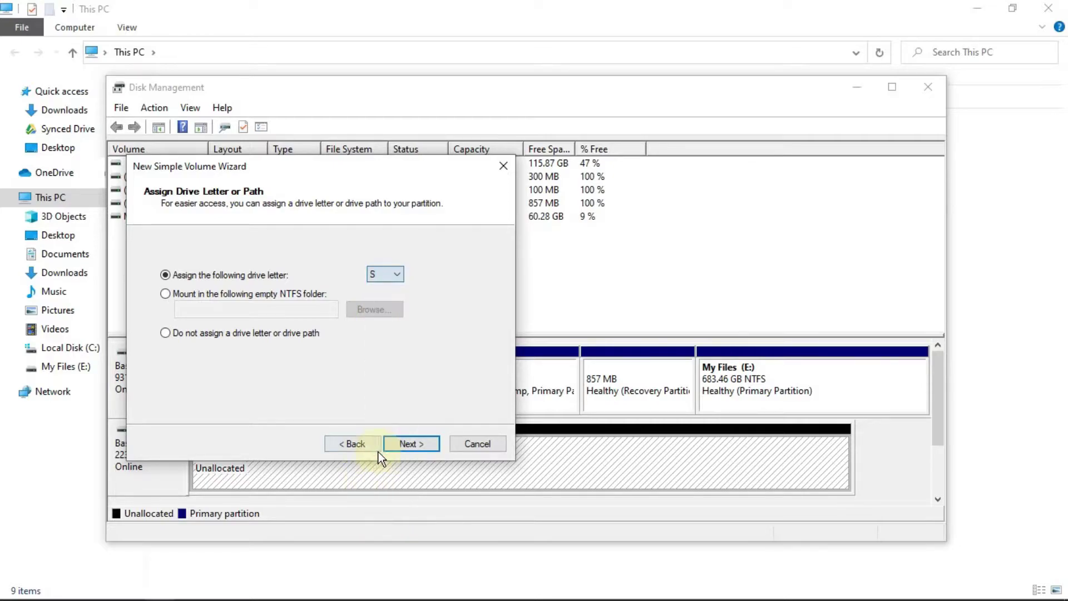
click(408, 442)
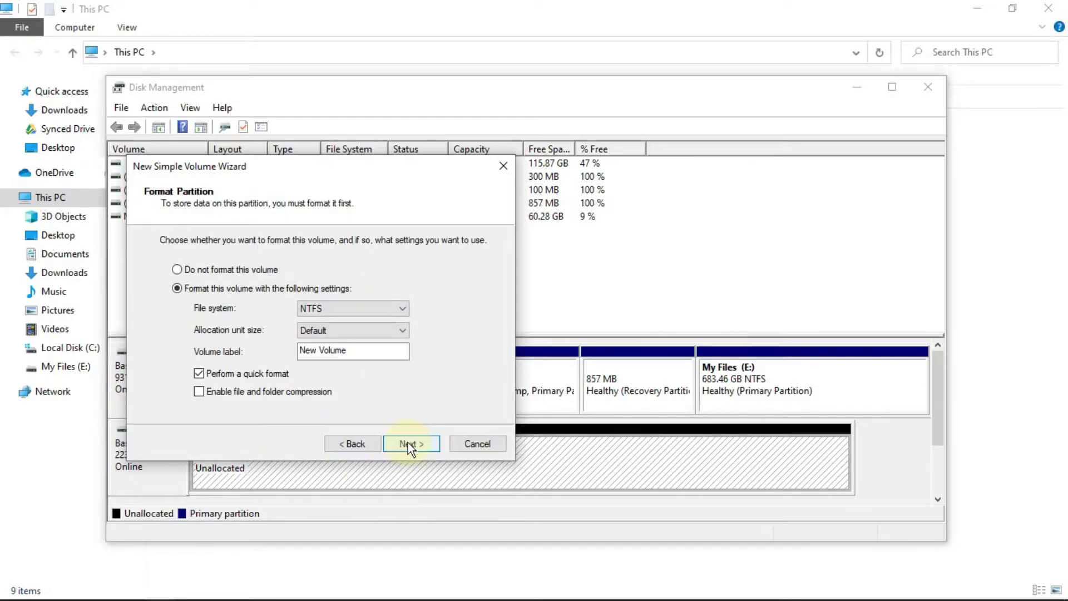
Create the volume with NTFS quick format and the label Windows_SSD, and close the new drive's window.
click(348, 358)
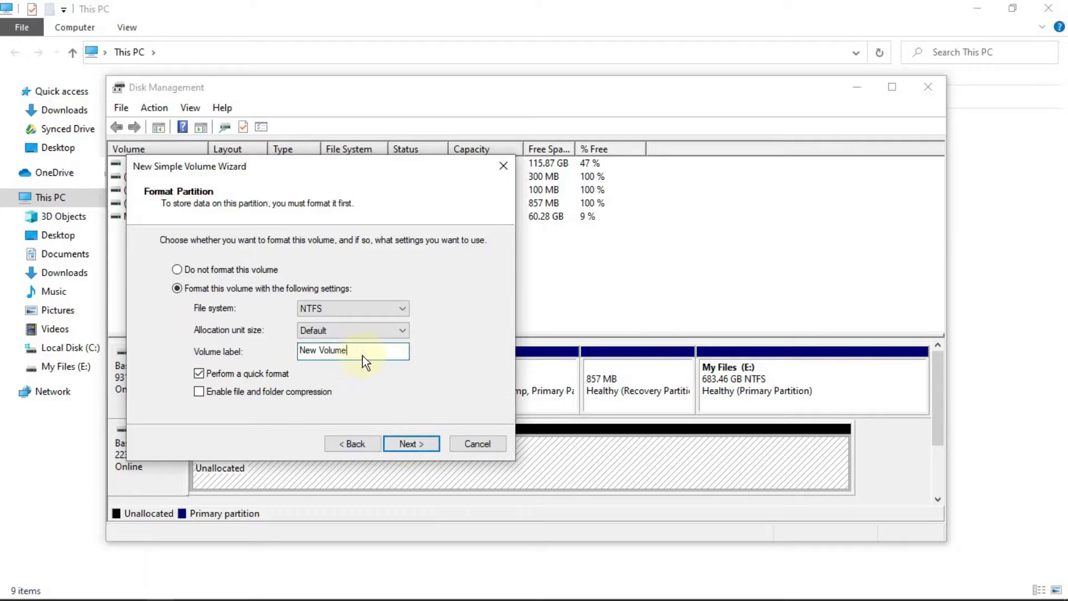
key(ctrl+a)
text(WindowsSSD)
key(Left)
key(Left)
key(Left)
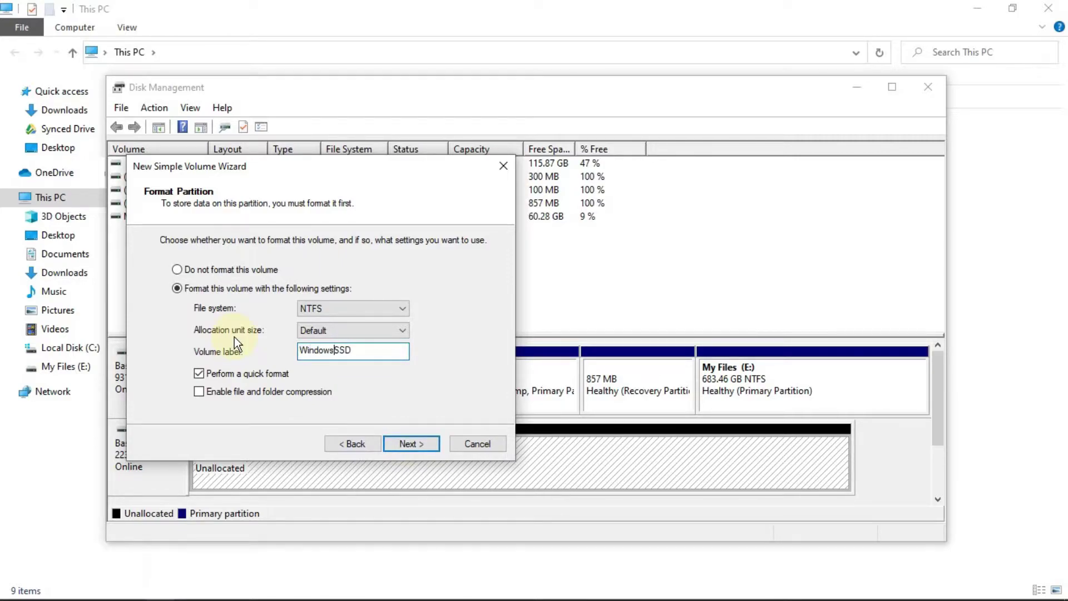
text(_)
click(343, 308)
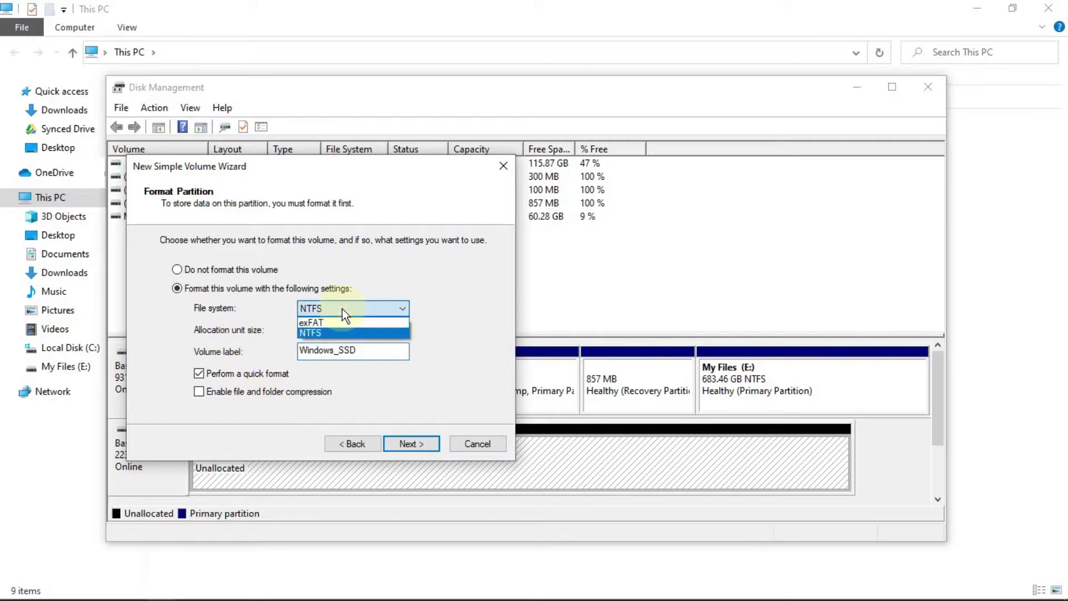
click(356, 332)
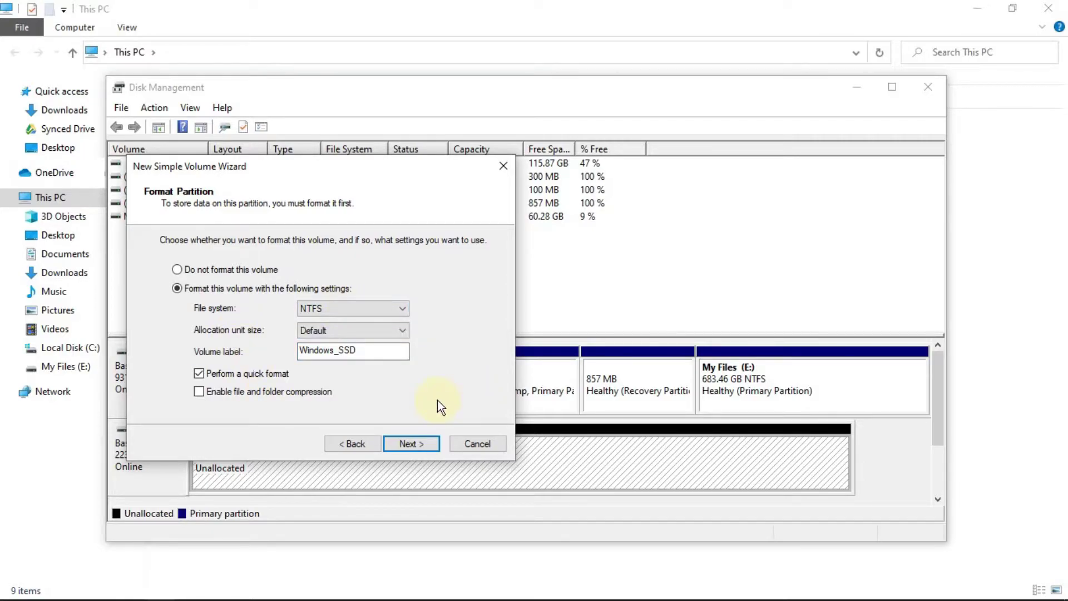
click(413, 446)
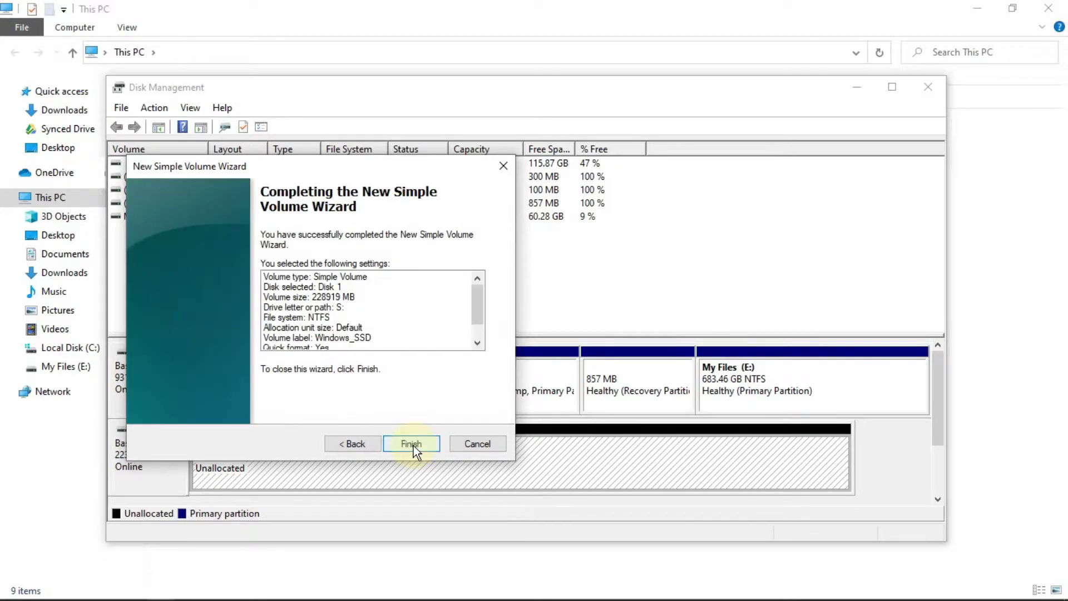
click(412, 445)
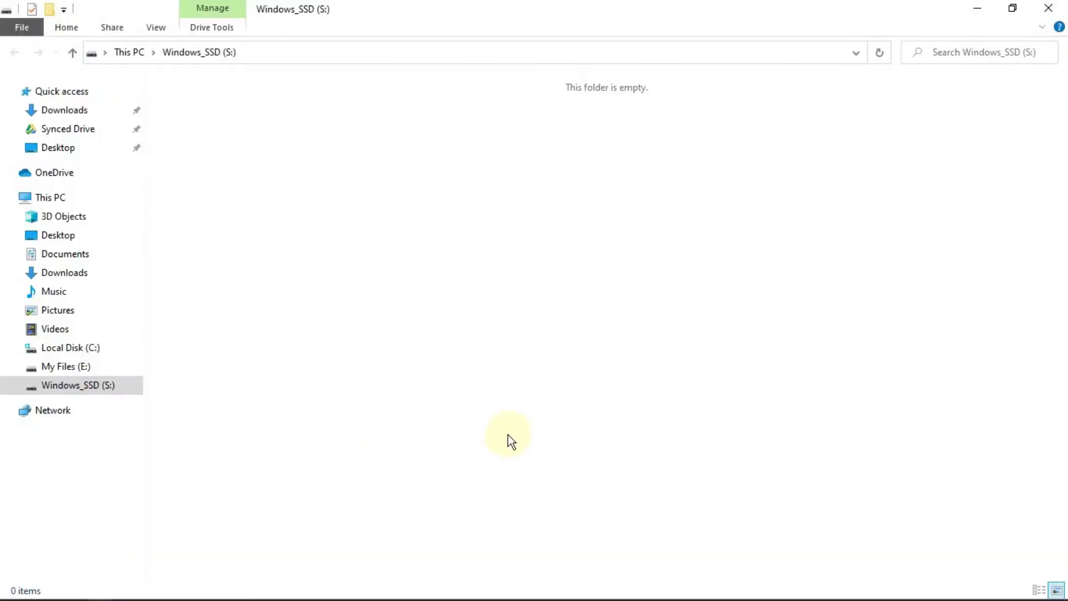
click(1048, 8)
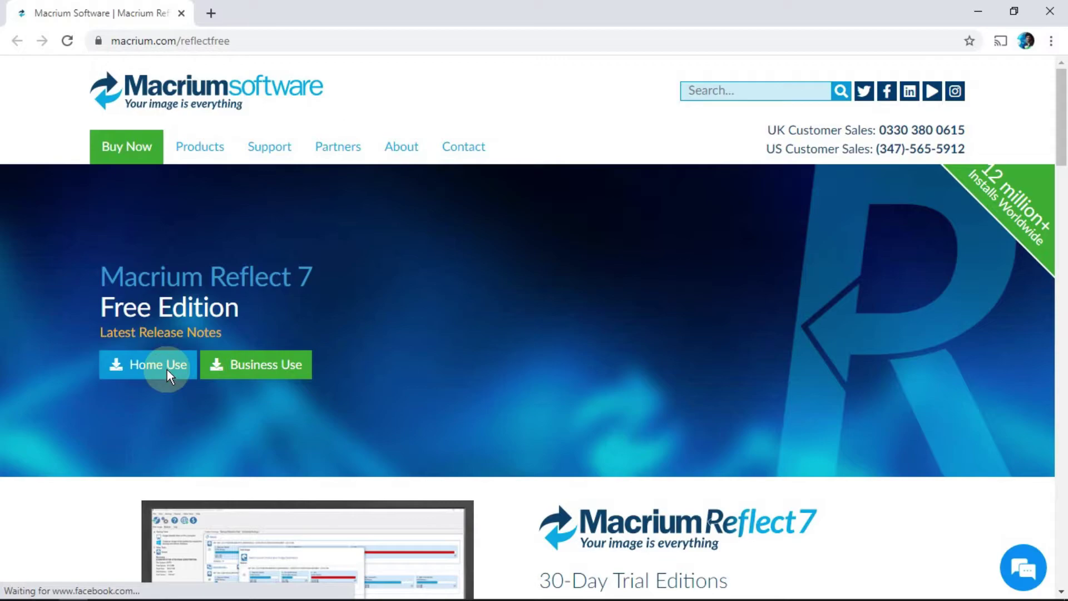
In Chrome, download Macrium Reflect 7 Free Edition for home use without entering an email, and launch the installer.
click(167, 370)
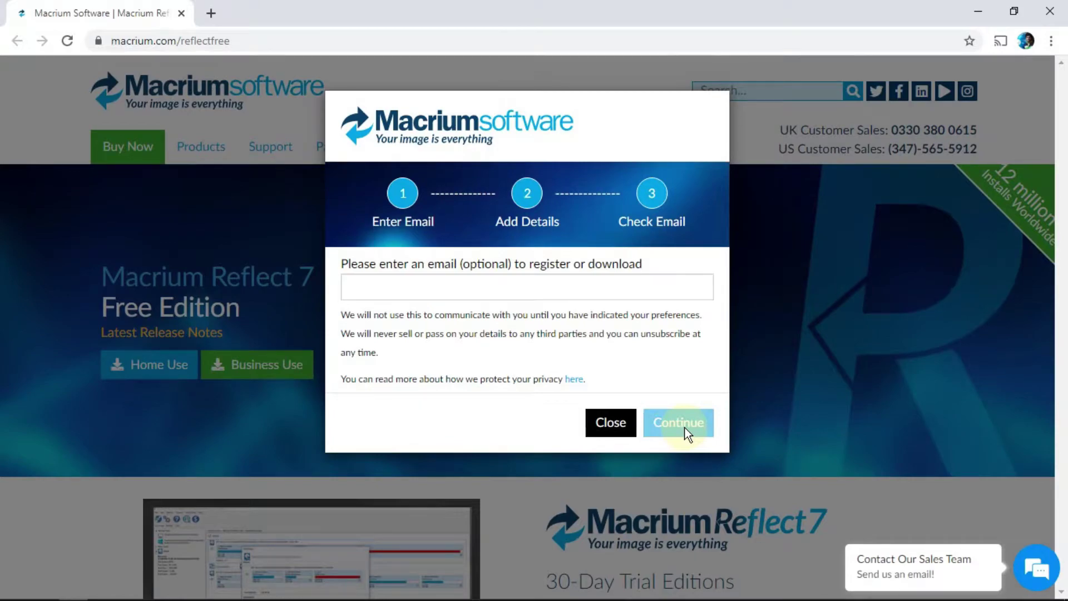
click(680, 424)
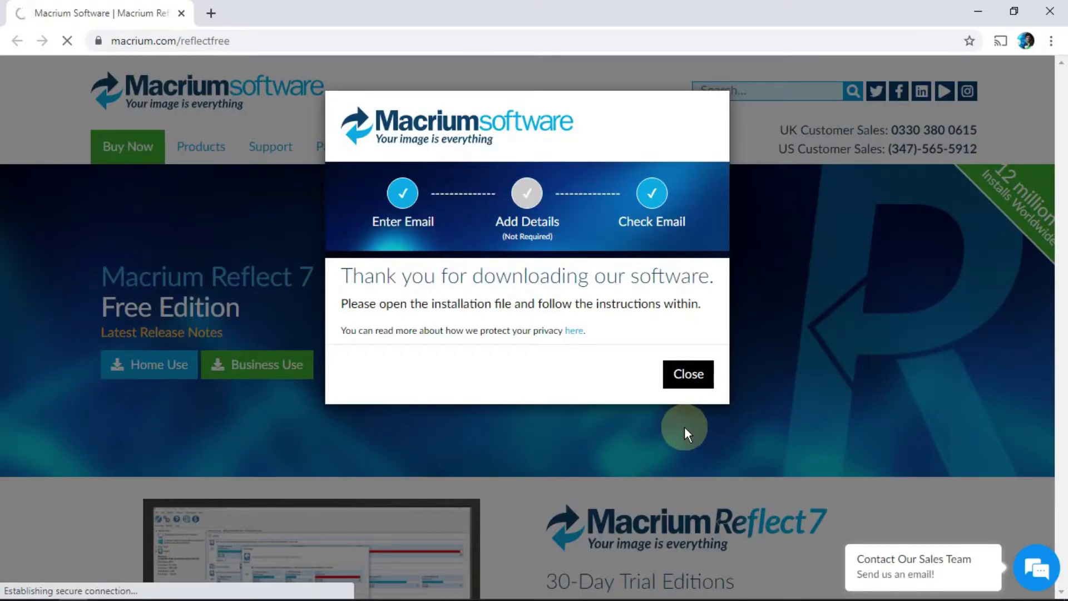
click(668, 409)
click(71, 582)
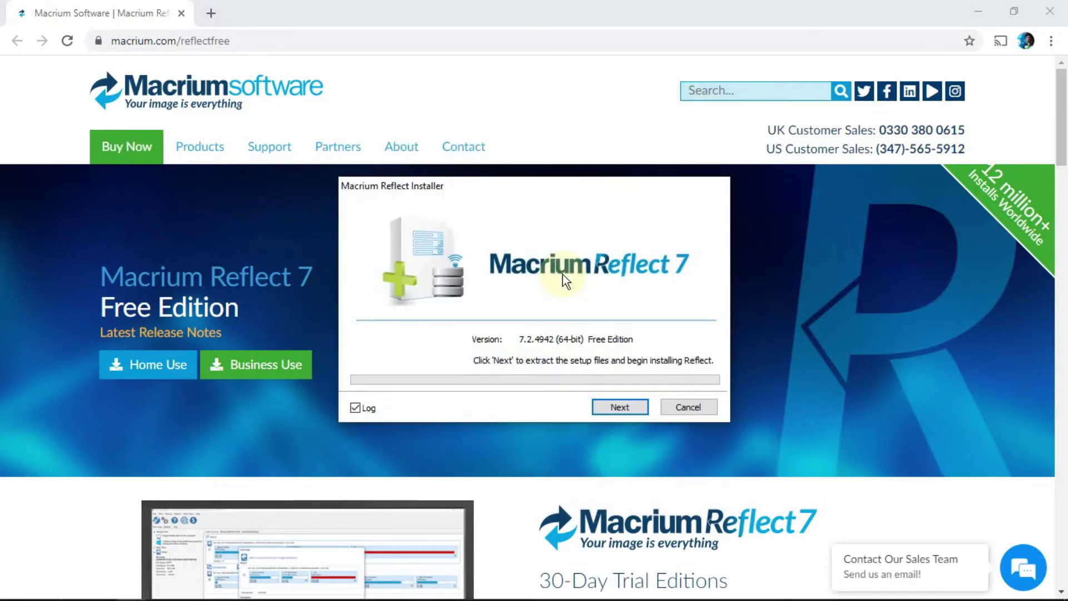
Install Macrium Reflect Free Edition with the Home licence and without registering the installation.
click(626, 434)
click(371, 370)
click(614, 429)
click(460, 343)
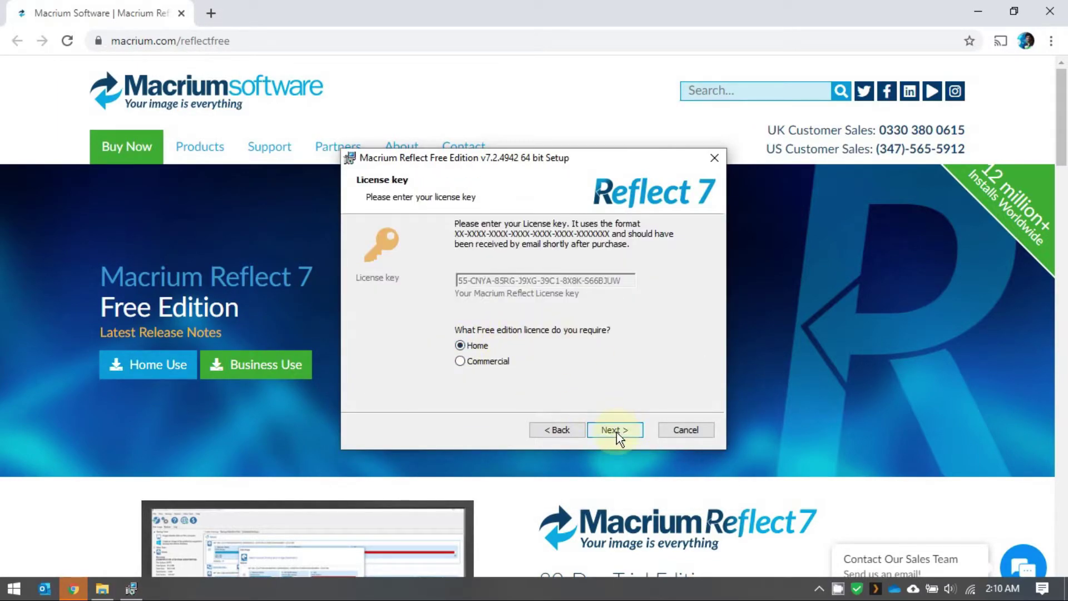
click(617, 432)
click(460, 246)
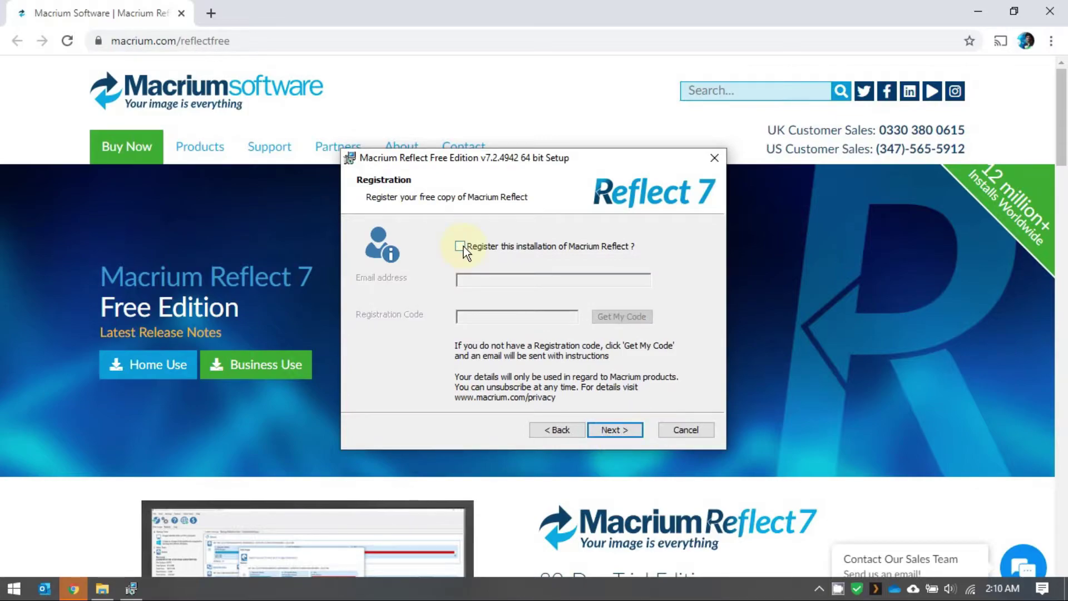
click(619, 429)
click(619, 430)
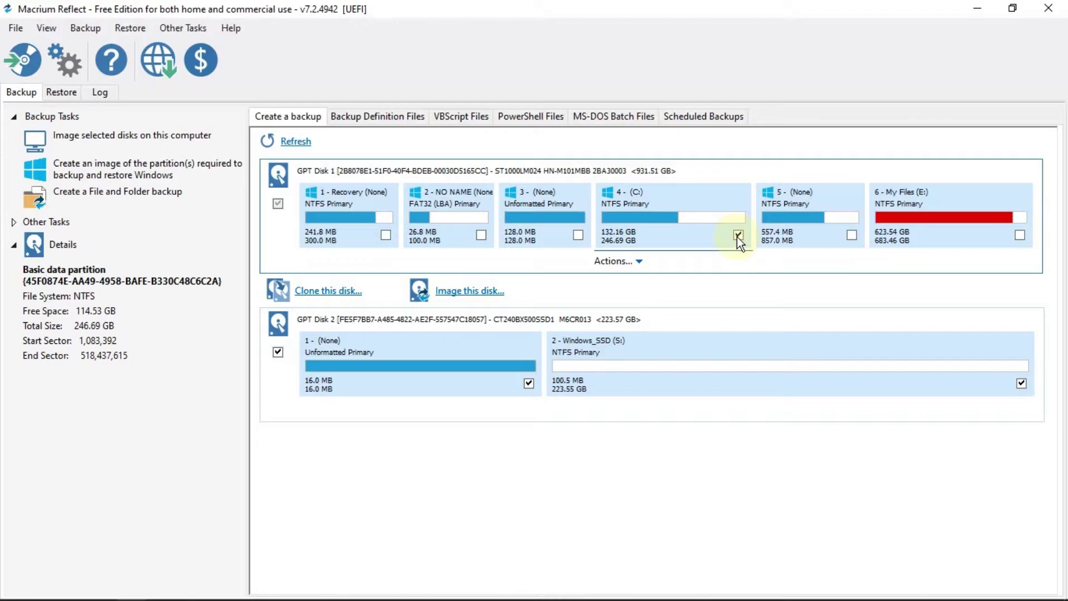
Set up a clone of GPT Disk 1 onto the CT240BX500SSD1 disk and delete the existing partitions on the destination.
click(356, 292)
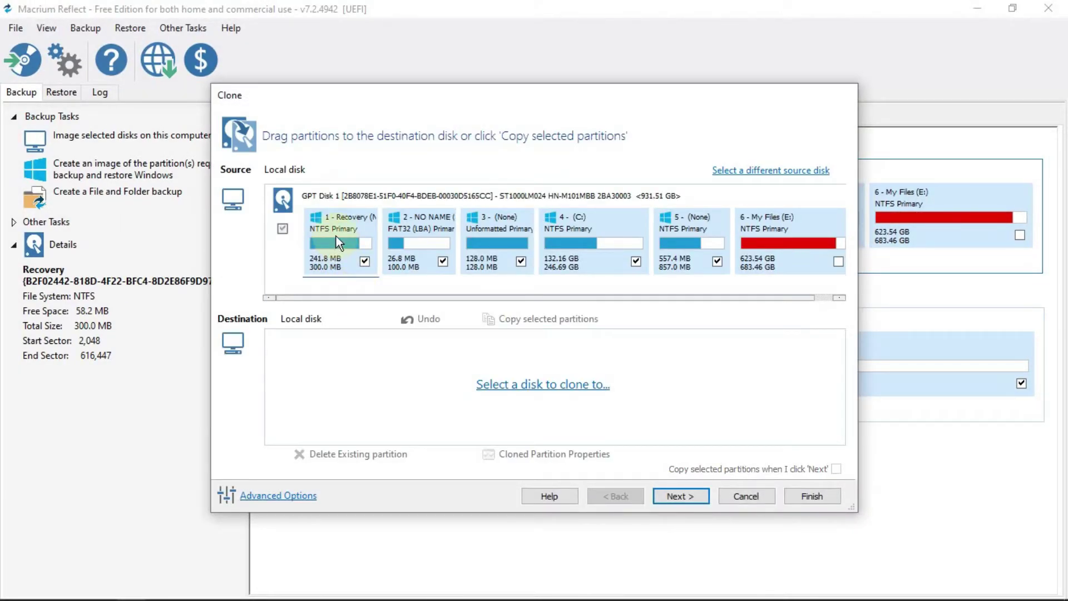
click(527, 389)
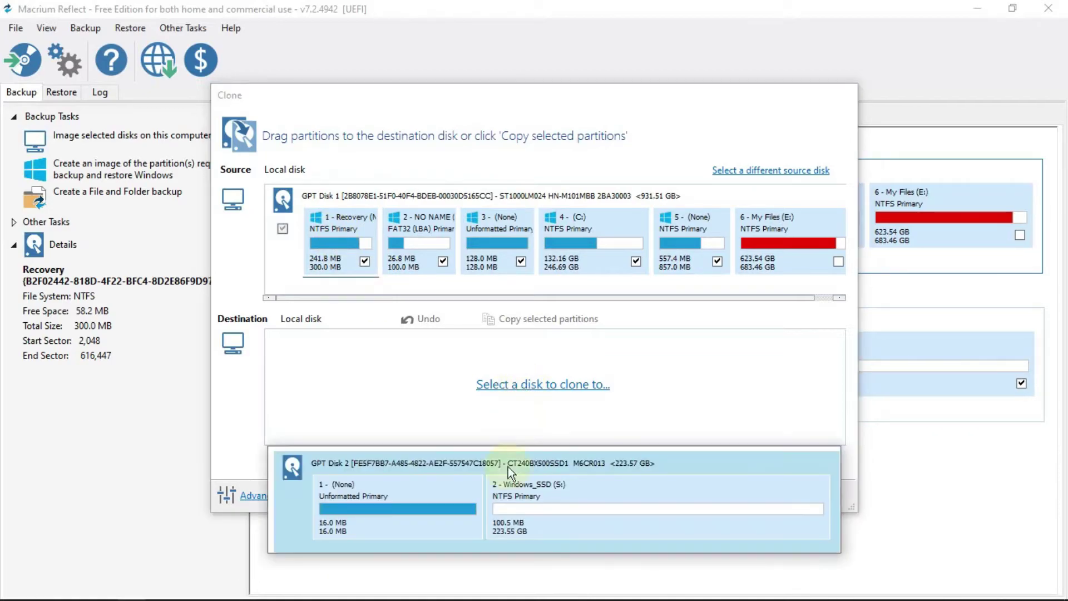
click(508, 466)
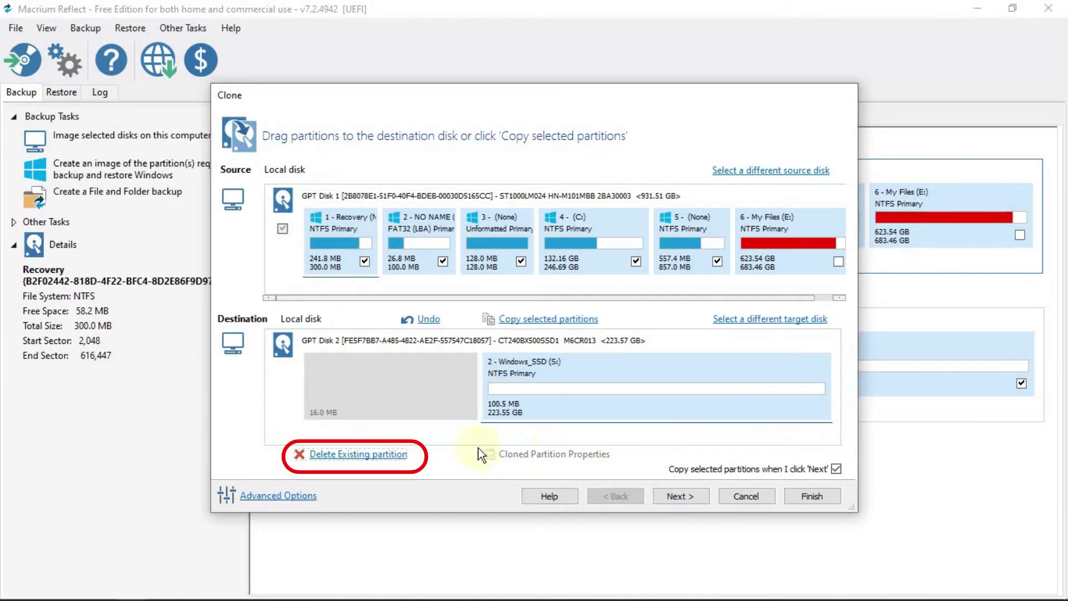
click(361, 455)
click(359, 456)
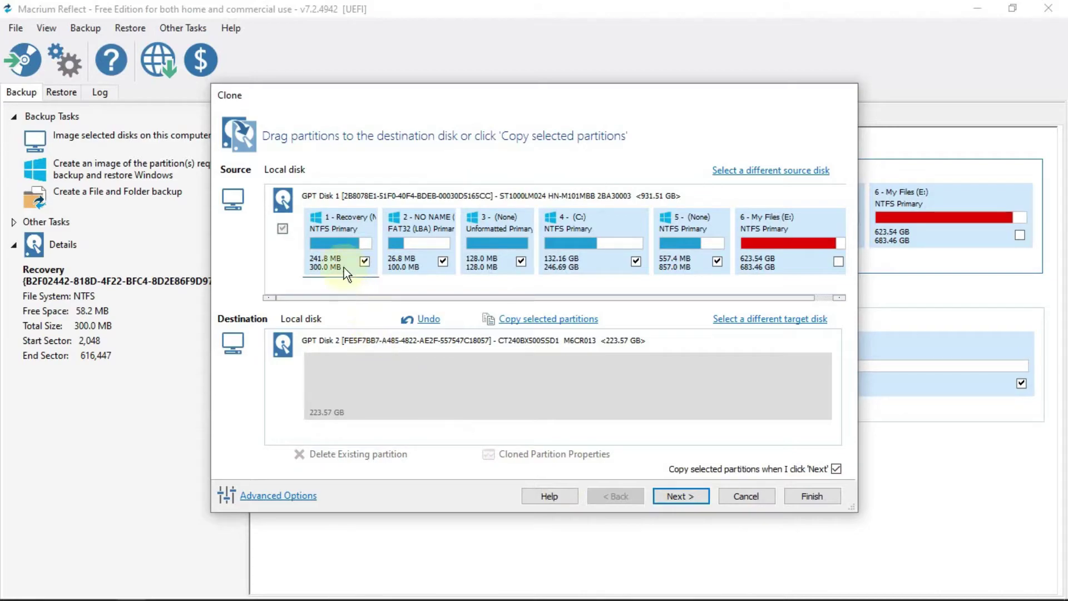
Copy source partitions 1 to 4, including the C: partition, in their original order onto the empty destination SSD.
drag(335, 226, 332, 370)
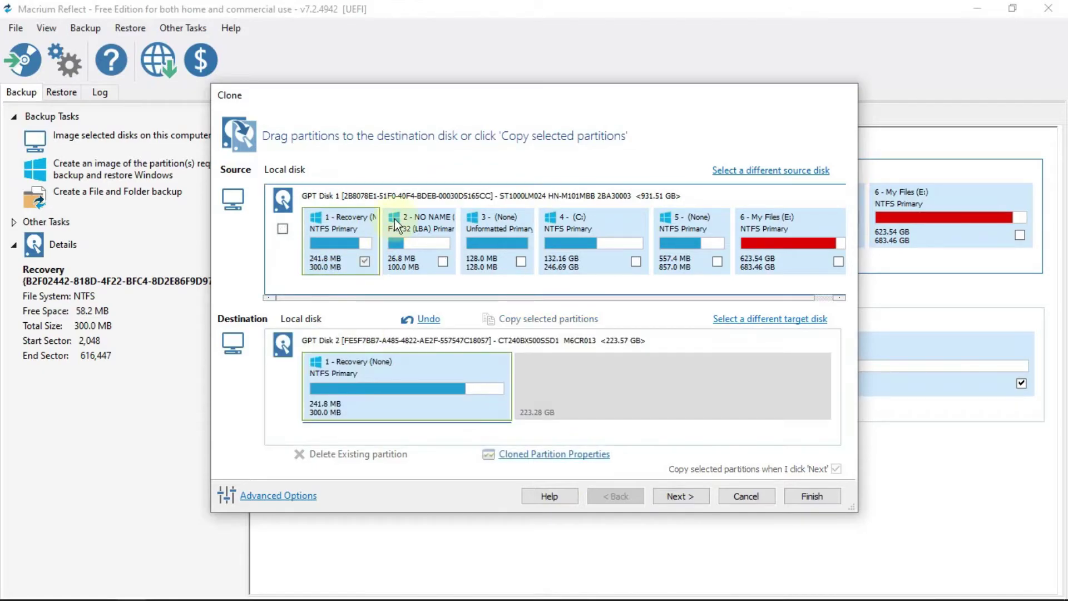
drag(396, 224, 575, 365)
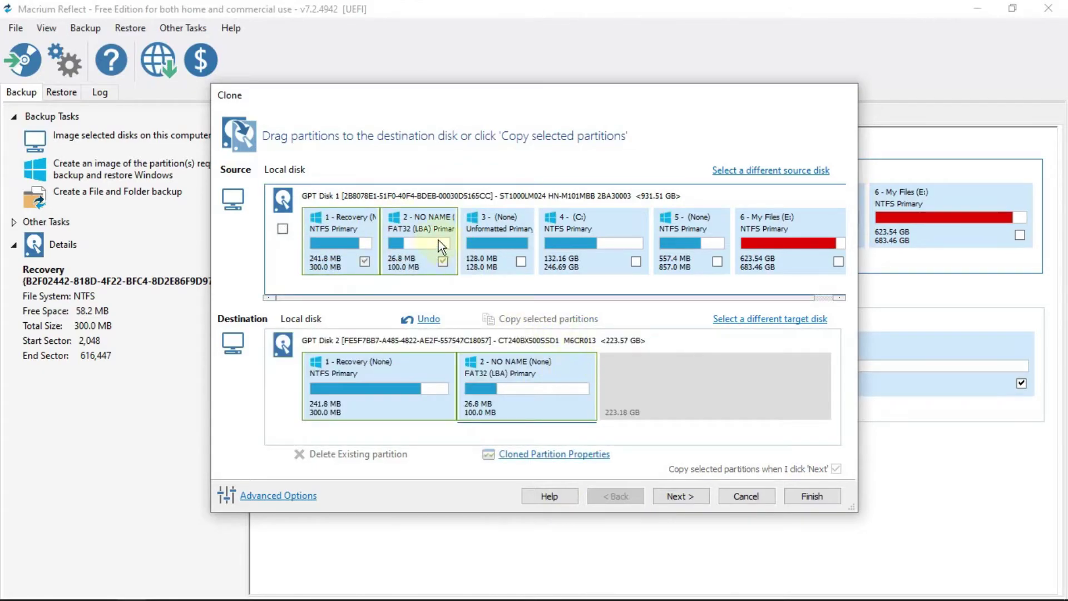
drag(489, 234, 701, 378)
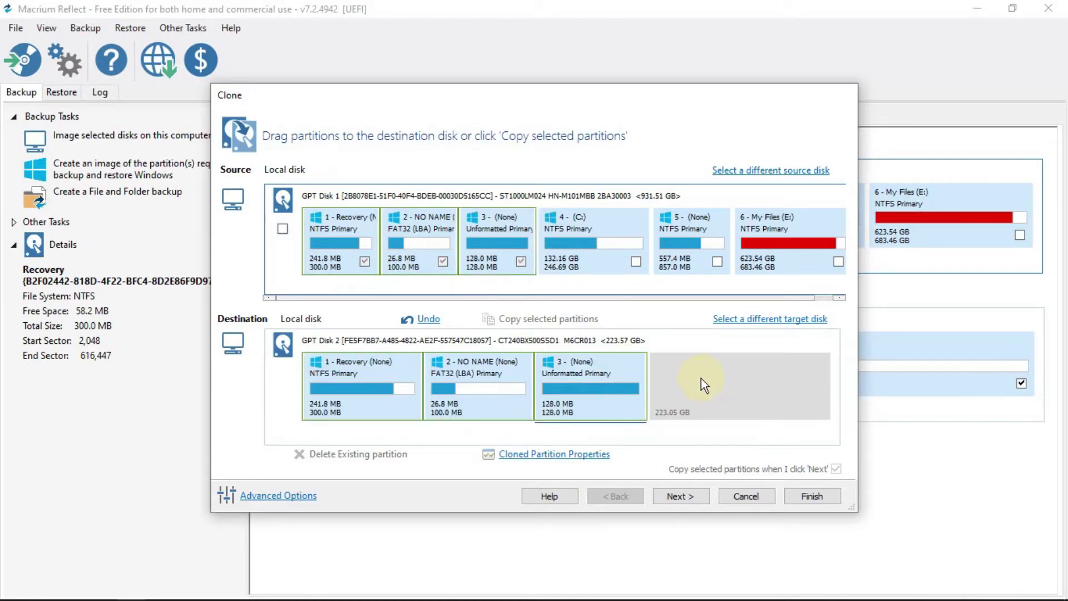
mouse_move(569, 241)
mouse_down()
mouse_move(679, 375)
mouse_move(769, 419)
mouse_up()
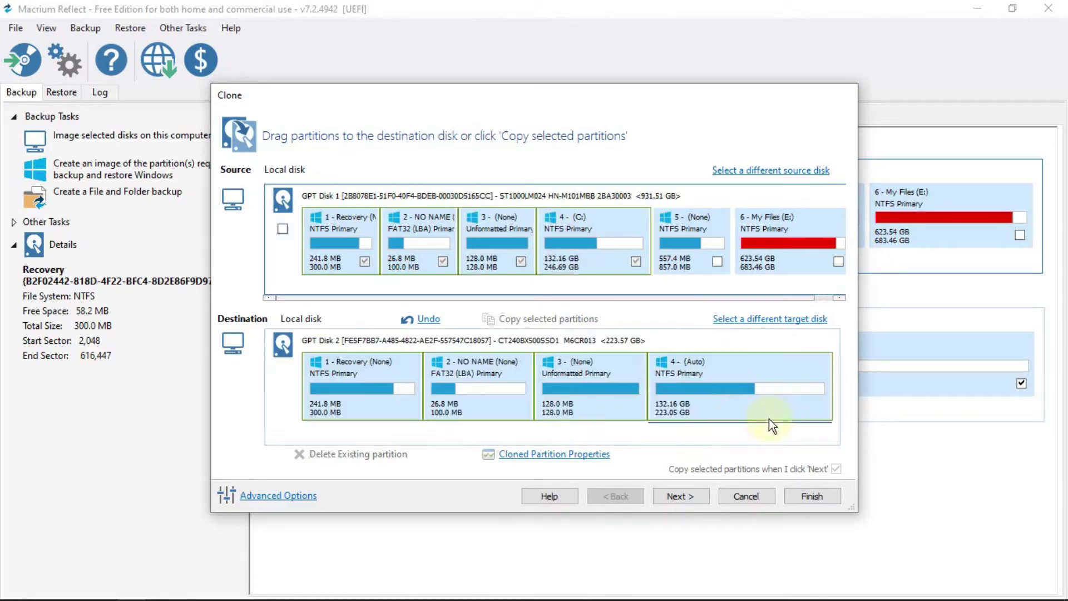
Reserve 857 MB of free space after cloned partition 4 in its properties, and copy source partition 5 into that space.
click(572, 454)
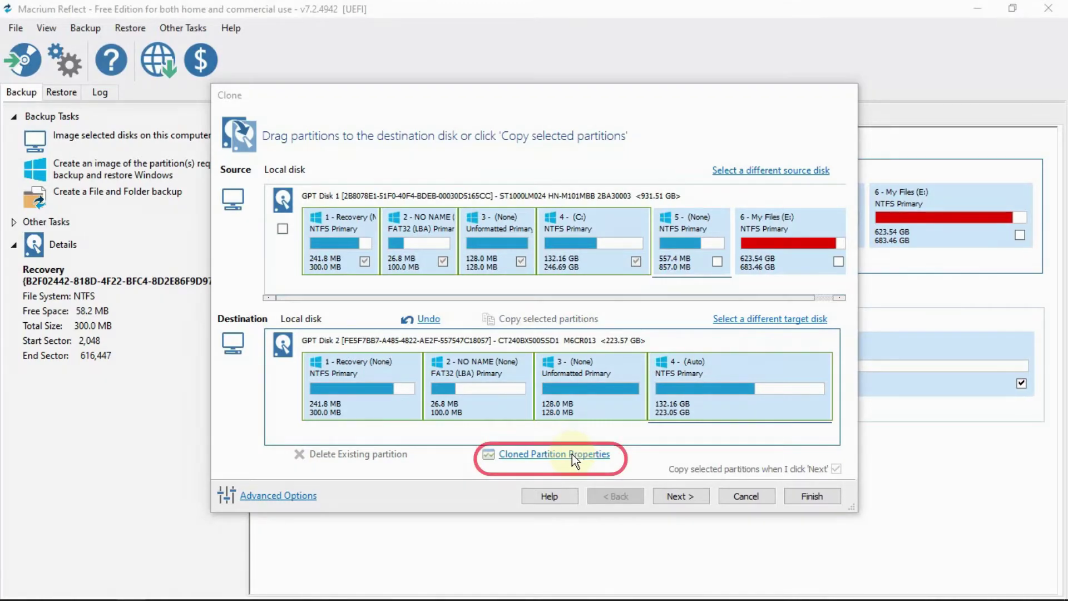
click(572, 454)
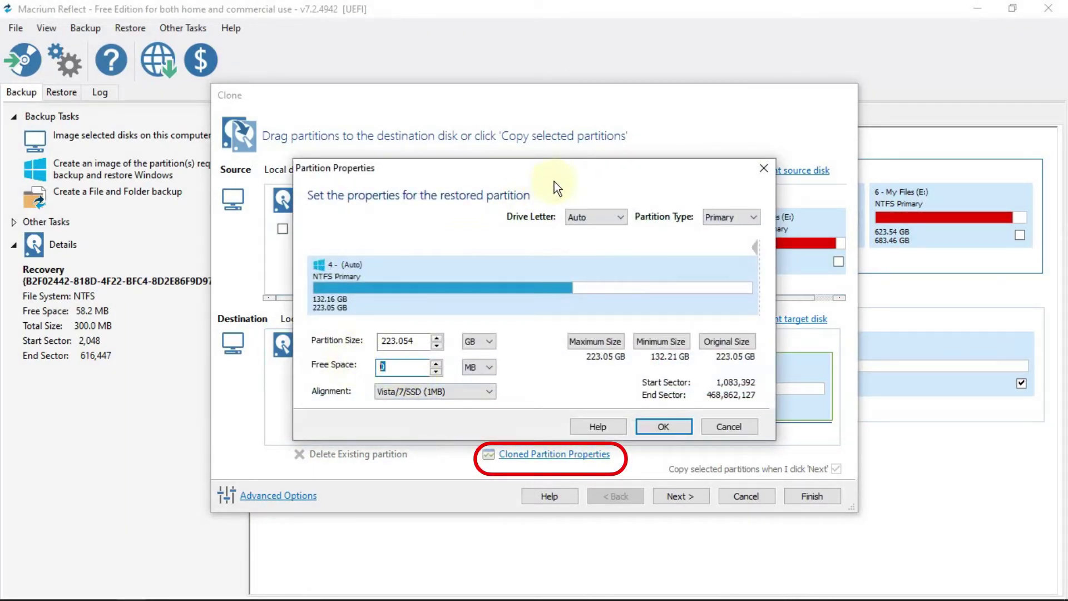
drag(555, 168, 436, 158)
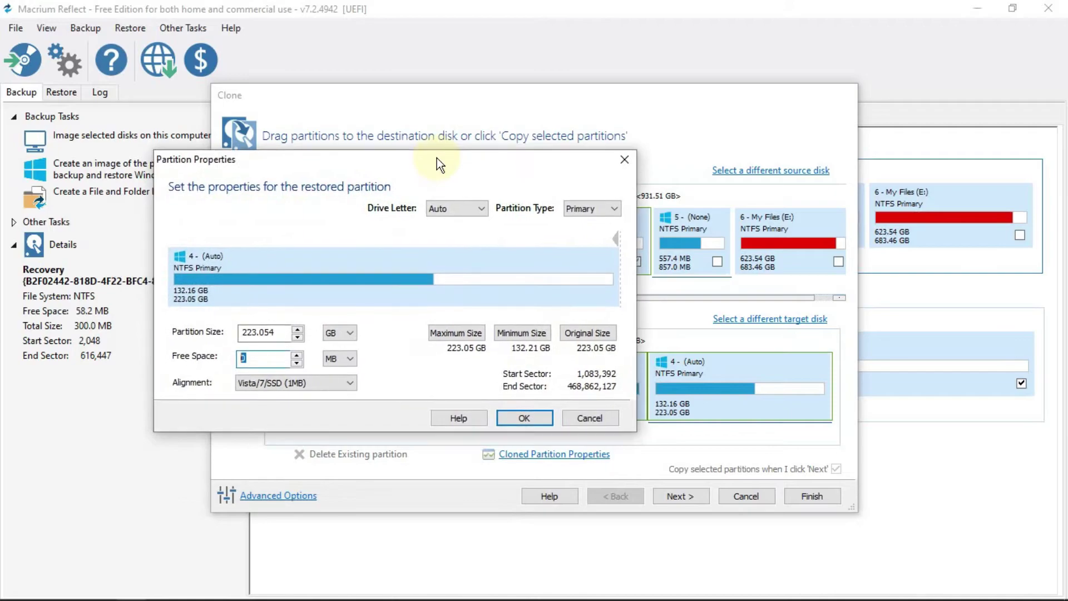
text(857)
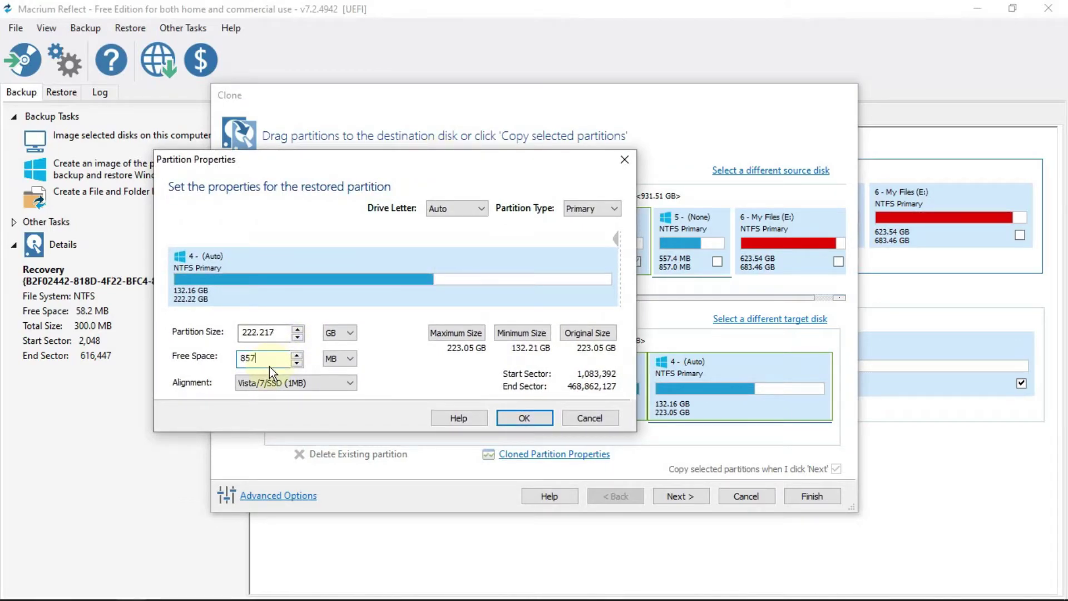
click(544, 416)
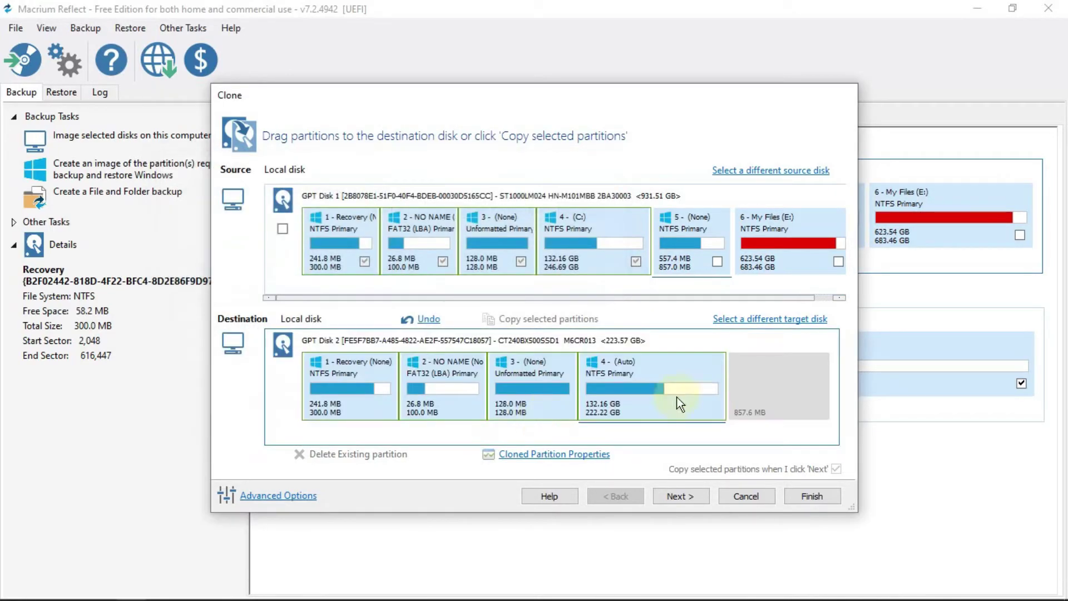
drag(663, 239, 744, 381)
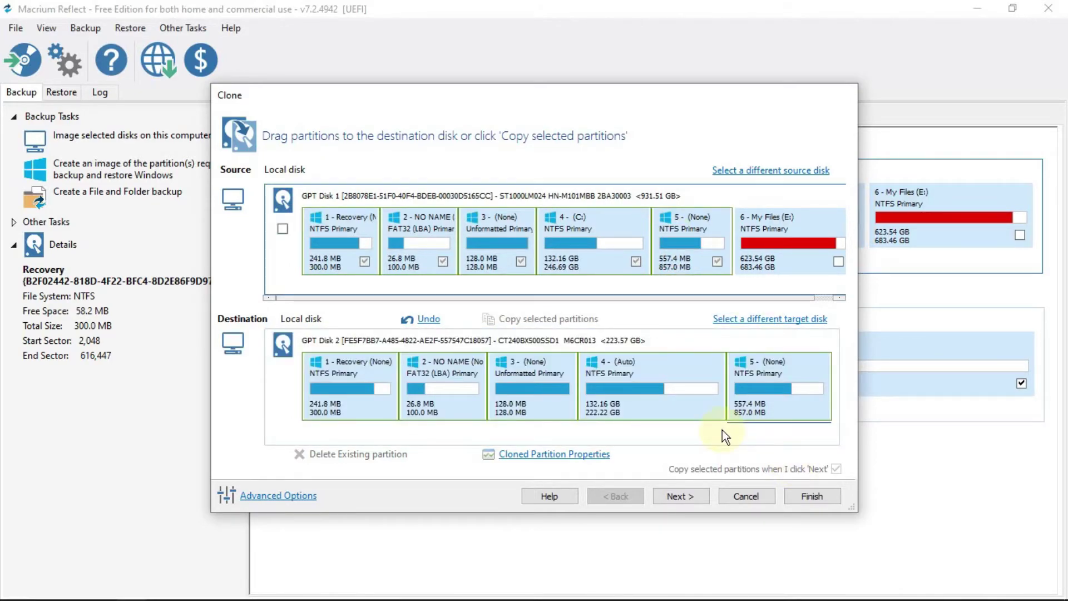
Finish the clone setup without a schedule, and run it immediately while saving the backup definition as My Clone.
click(677, 493)
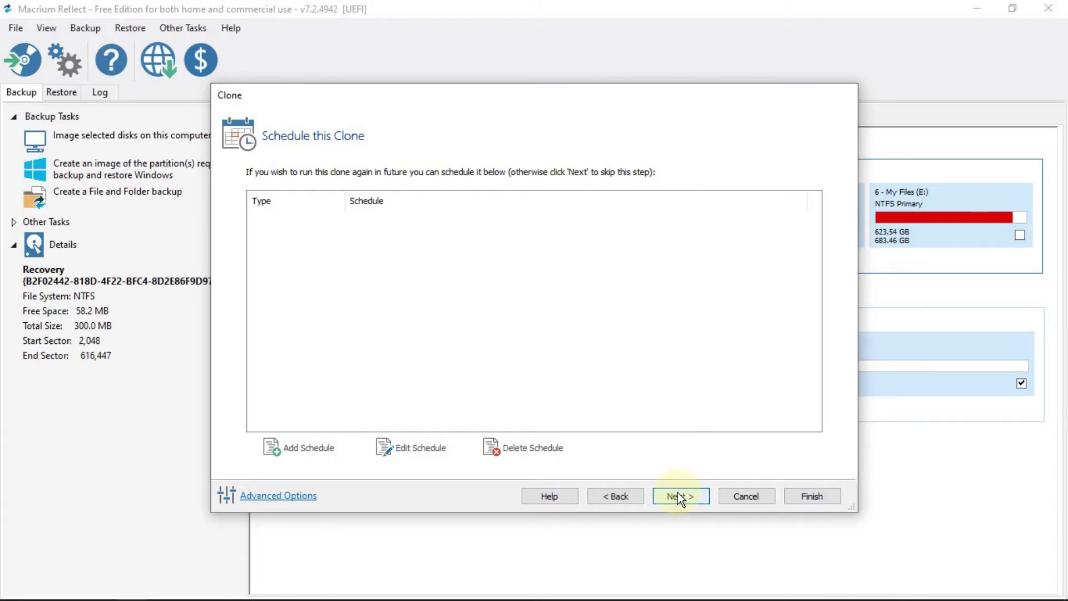
click(678, 493)
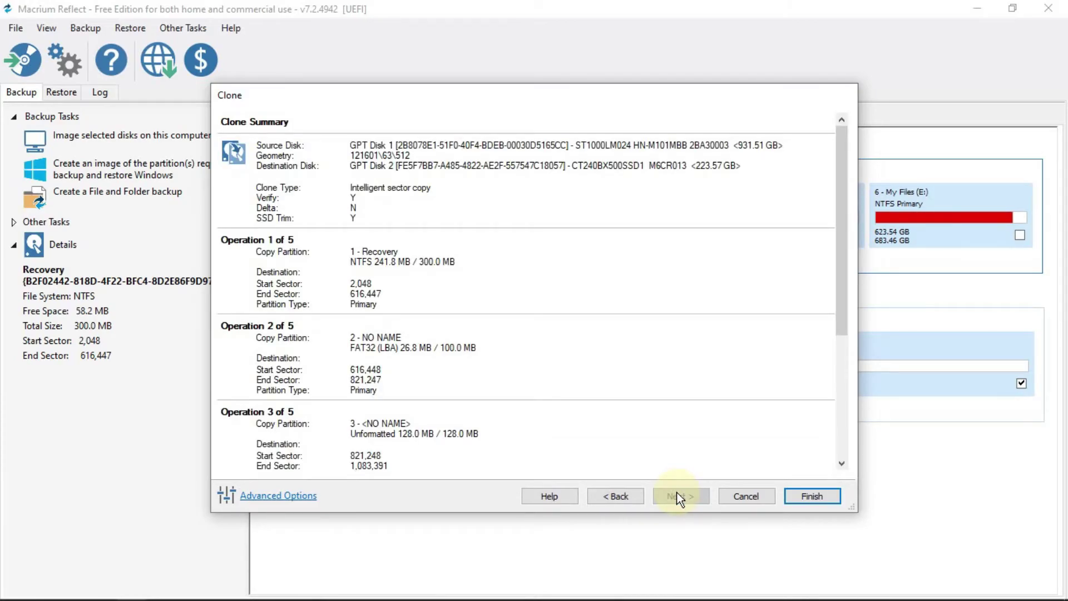
click(805, 496)
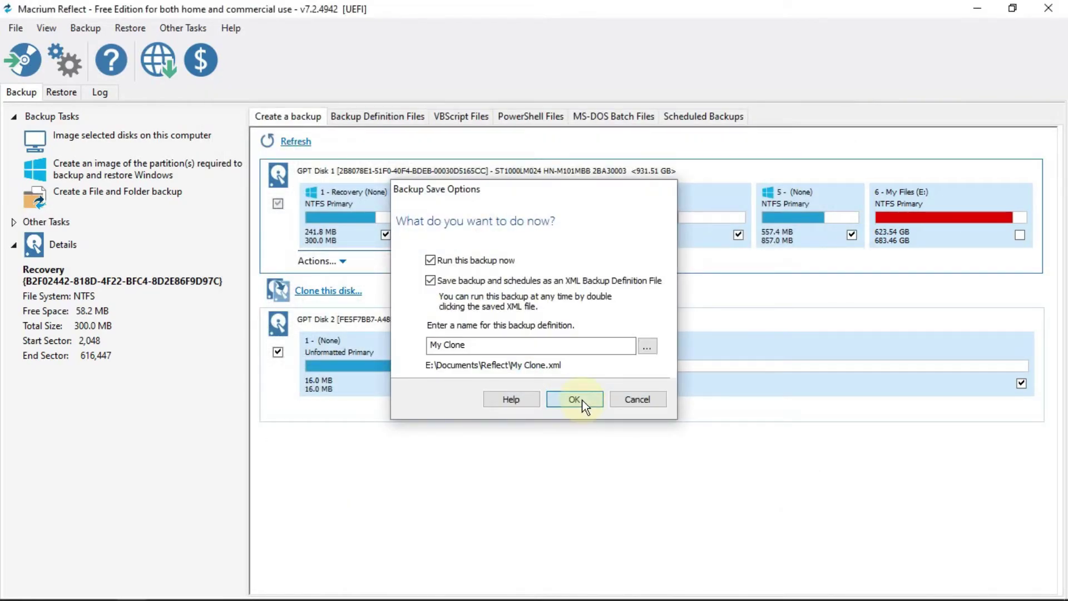
click(575, 399)
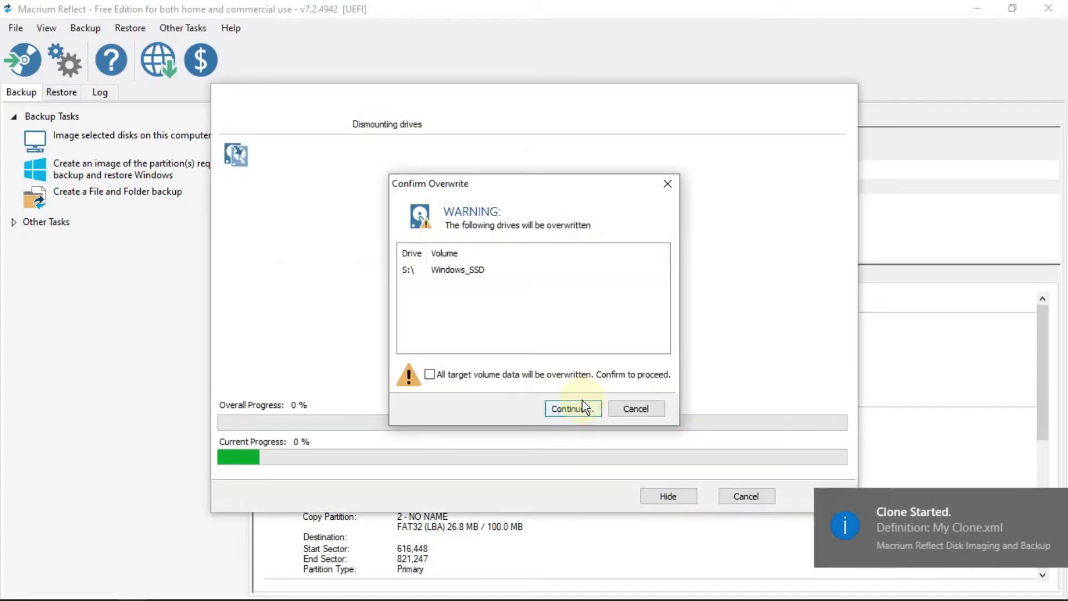
Confirm that all data on the Windows_SSD volume may be overwritten, let the clone run, and acknowledge its completion.
click(569, 412)
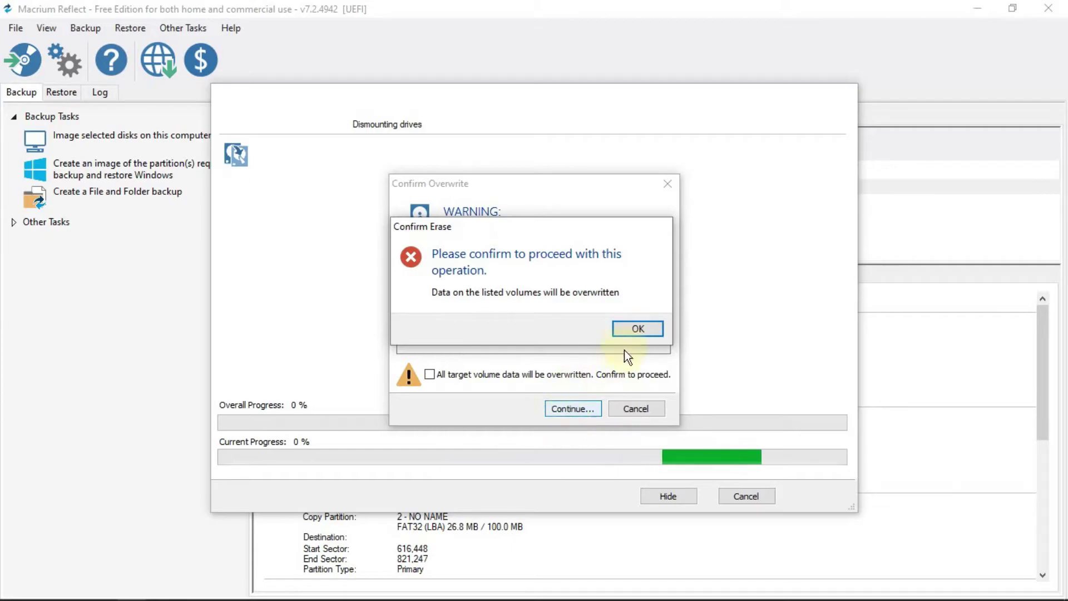
click(635, 329)
click(430, 374)
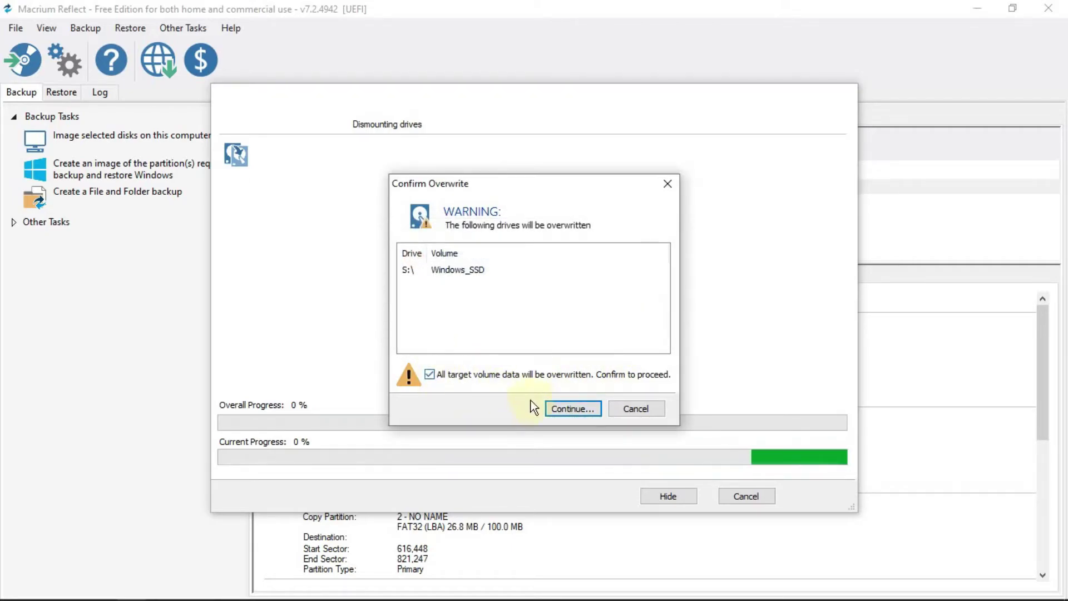
click(580, 409)
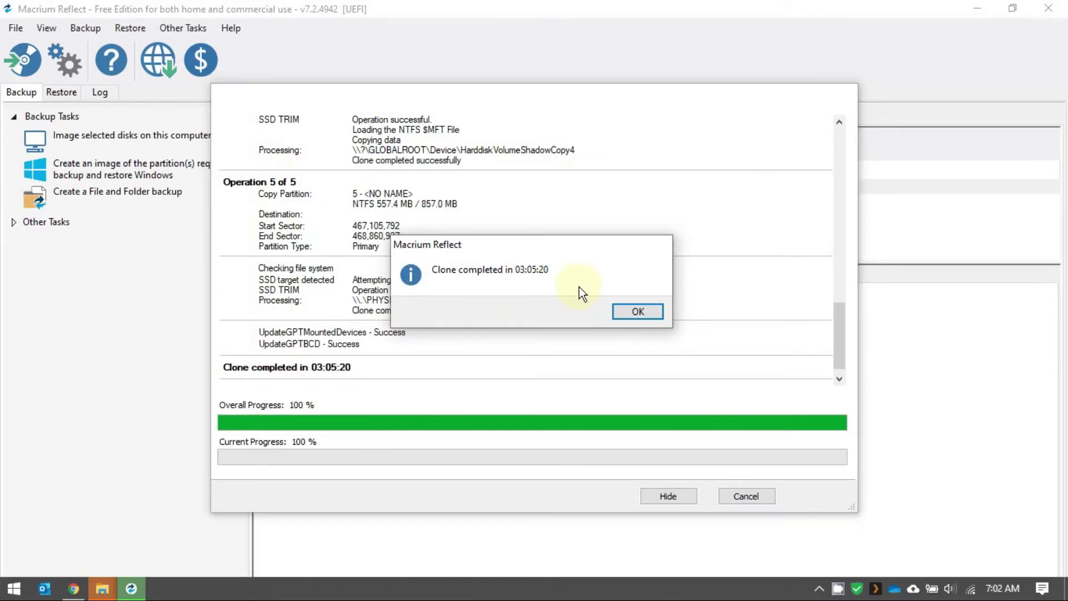
click(634, 312)
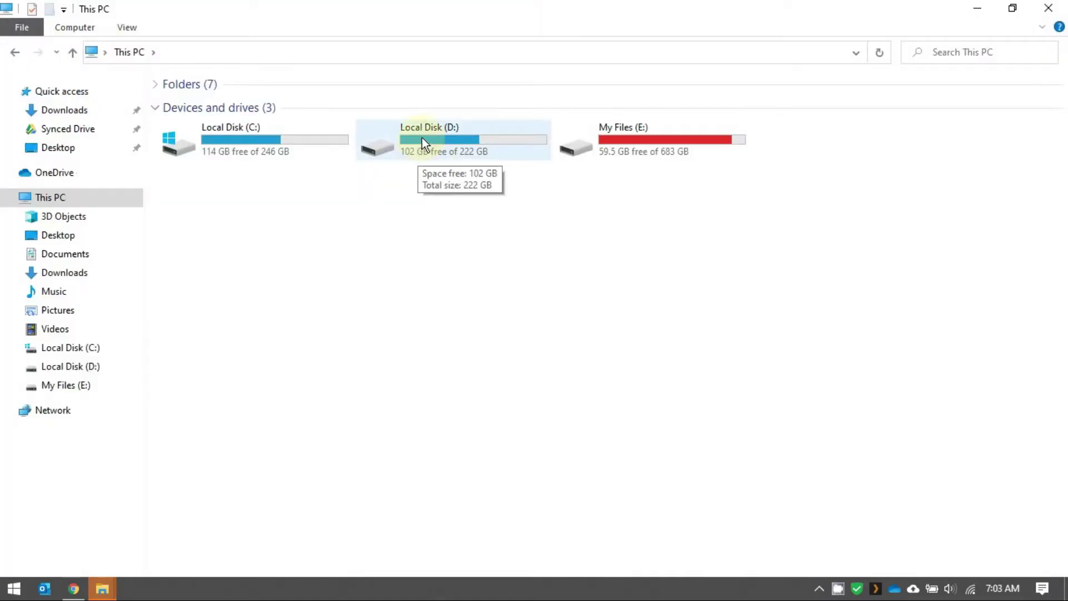
In File Explorer, open Local Disk (D:) to examine the files cloned onto the SSD.
double_click(422, 138)
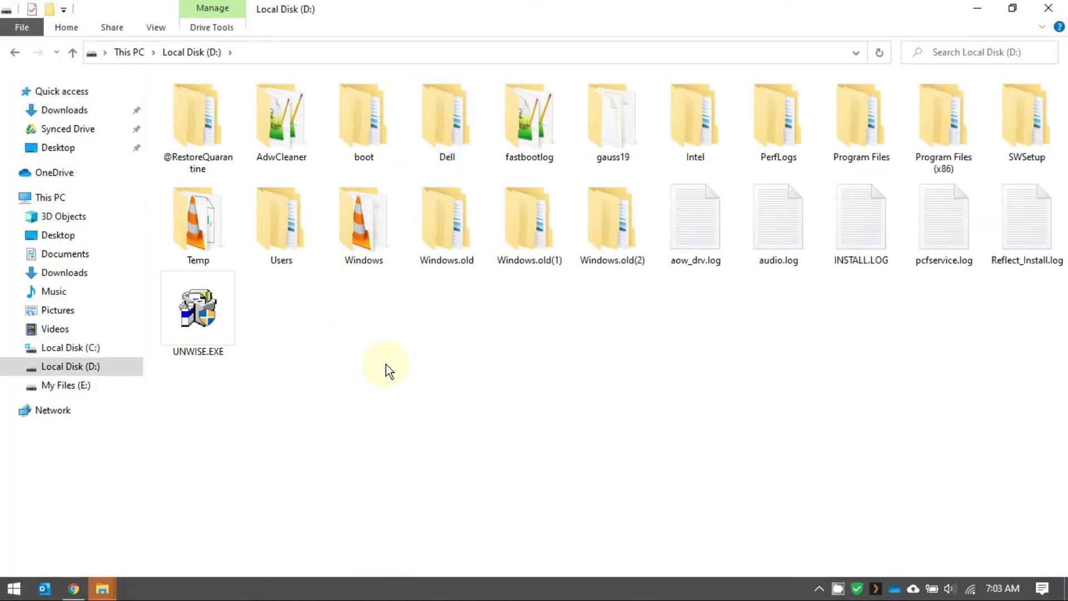